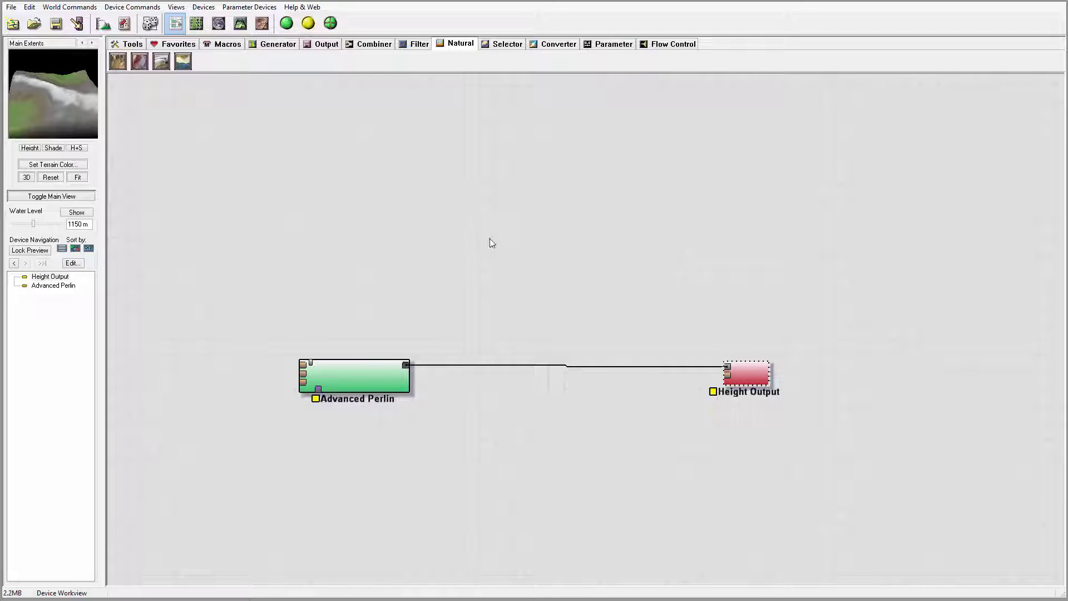
Pan the graph to make room, then drag a Radial Grad generator in left of Advanced Perlin.
right_drag(641, 175, 683, 155)
right_drag(662, 264, 538, 299)
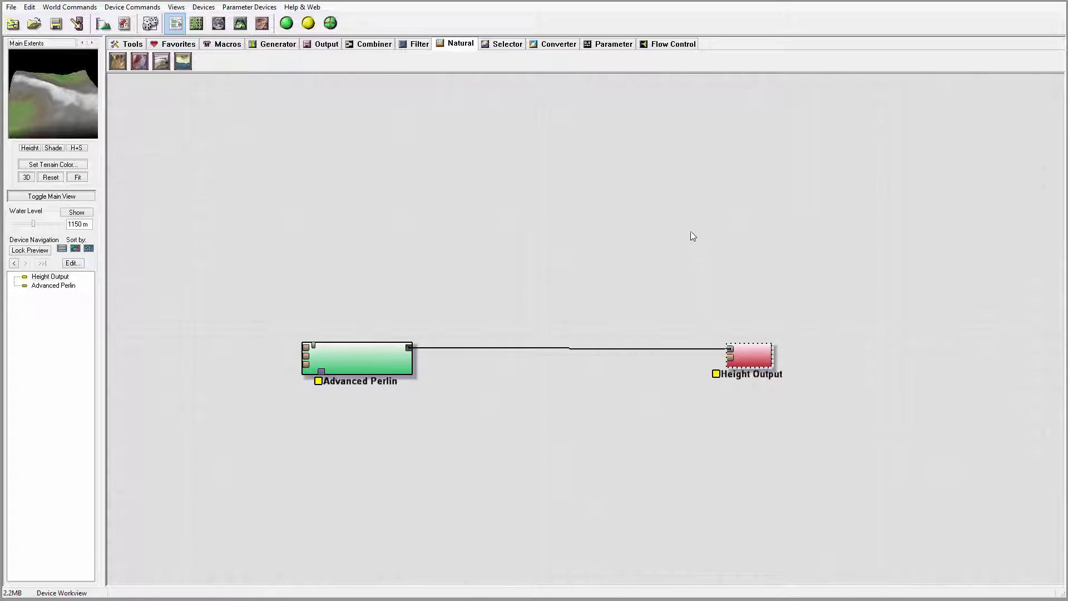
right_drag(476, 210, 532, 217)
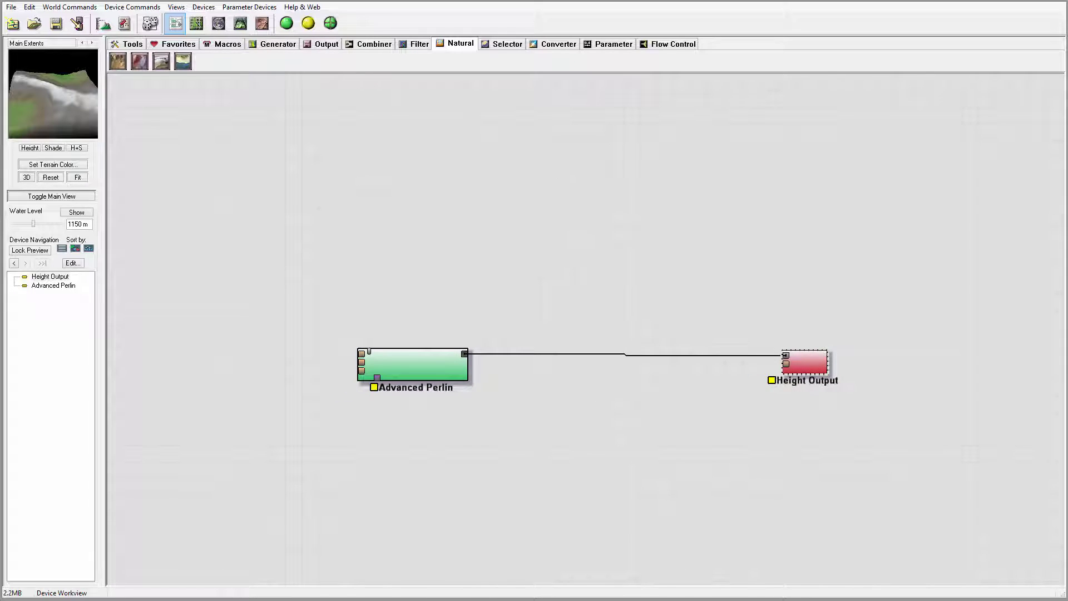
right_drag(586, 264, 684, 228)
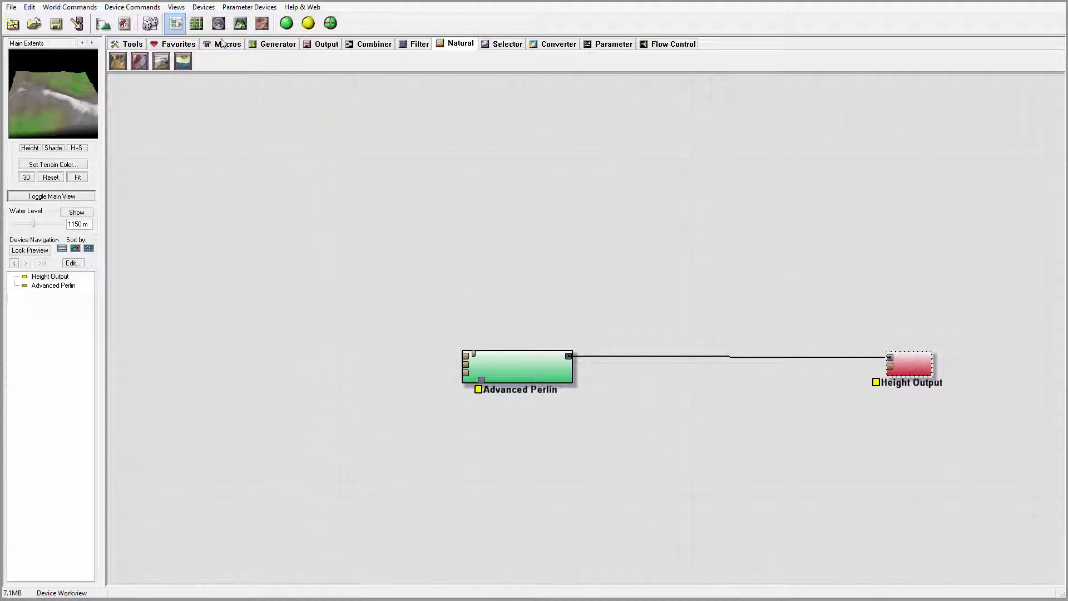
click(272, 45)
drag(227, 62, 358, 341)
Drop Radial Grad left of Advanced Perlin and recentre the Main Extents box on its dome.
click(364, 341)
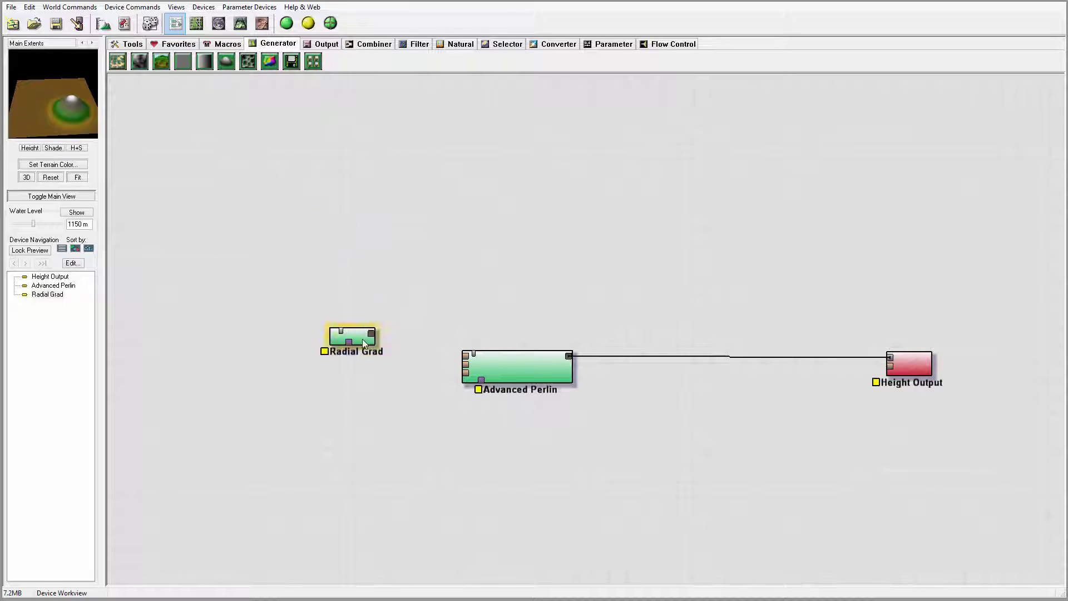
click(197, 23)
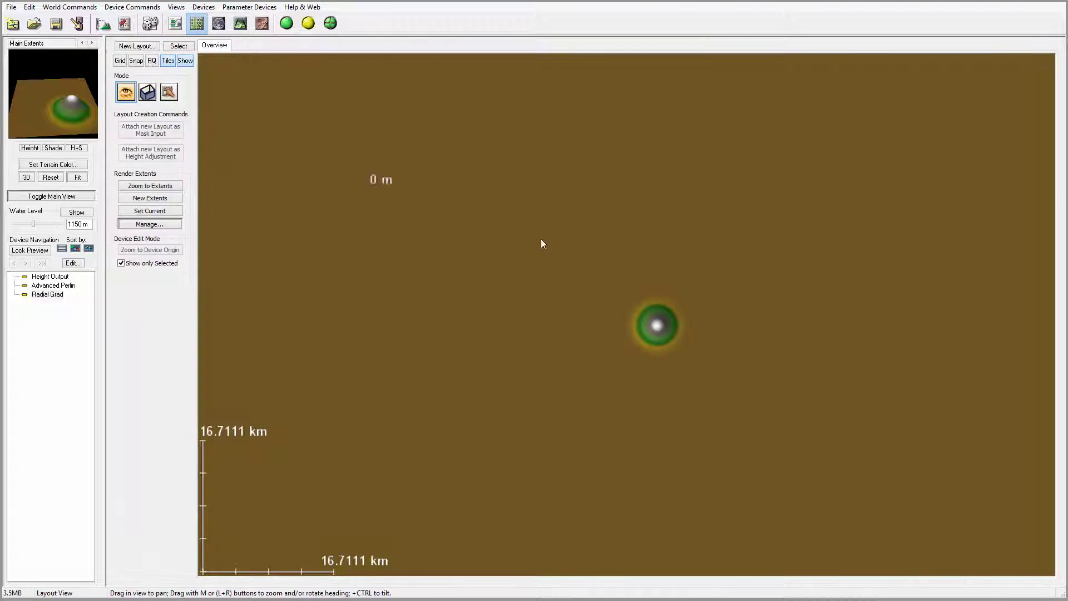
click(147, 92)
drag(628, 287, 645, 301)
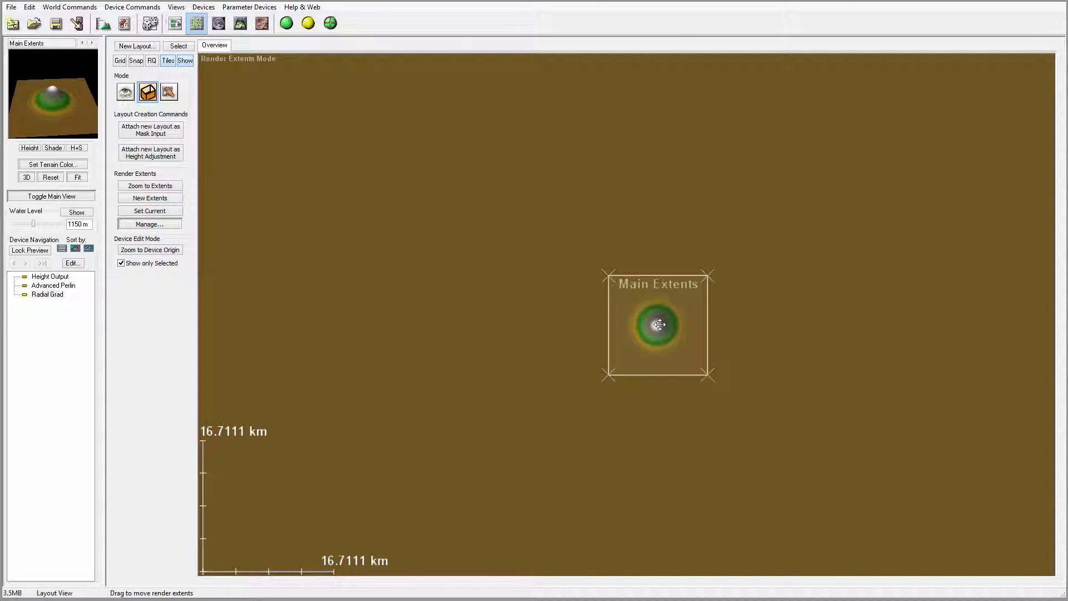
click(175, 23)
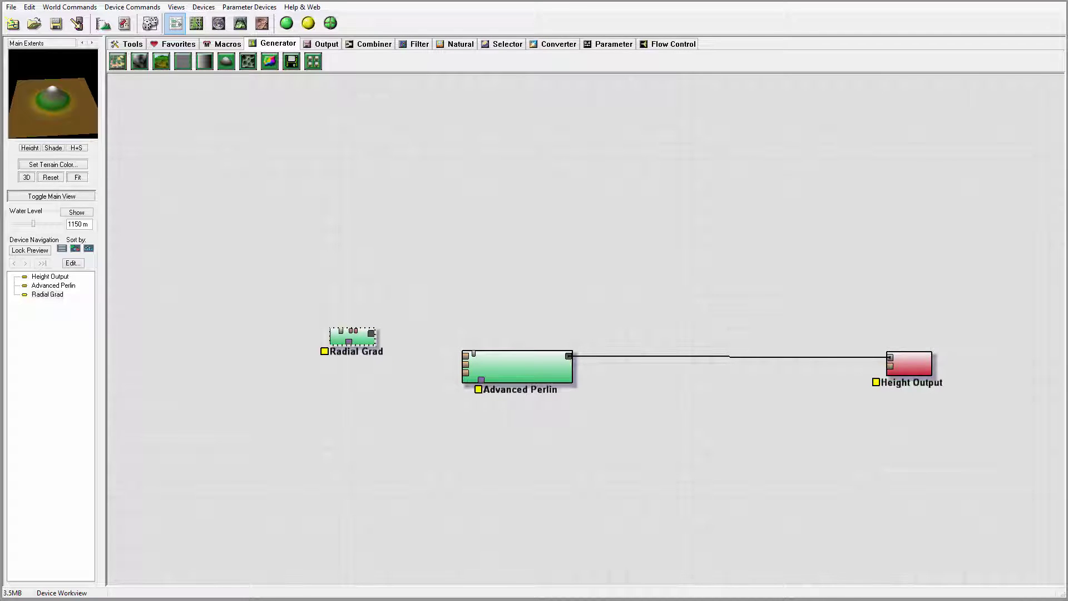
Widen the Radial Grad radius to about 25 km and apply it.
double_click(364, 346)
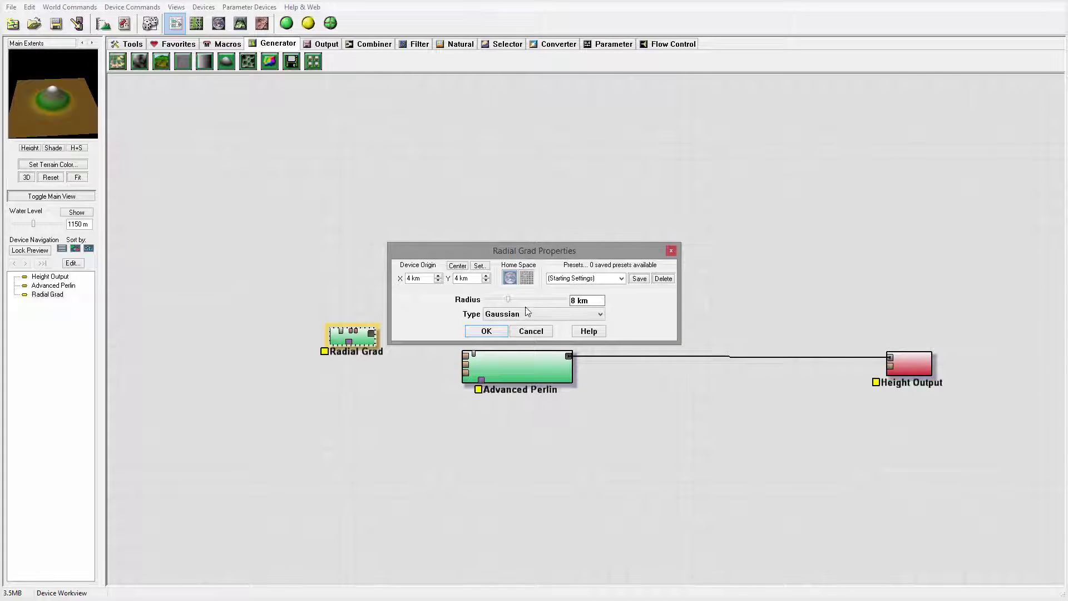
drag(507, 299, 518, 299)
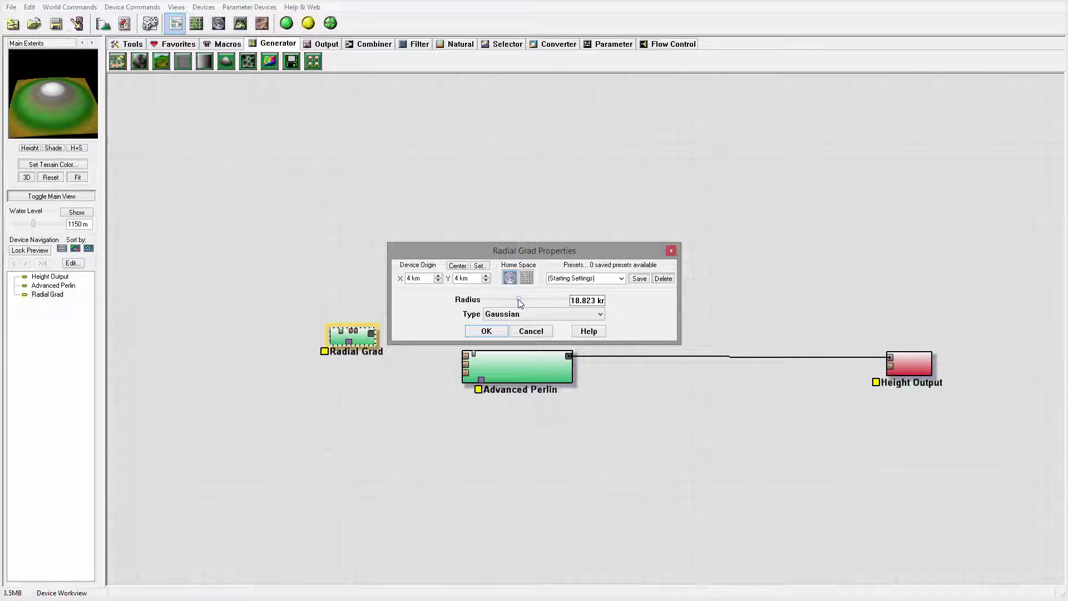
drag(518, 298, 523, 303)
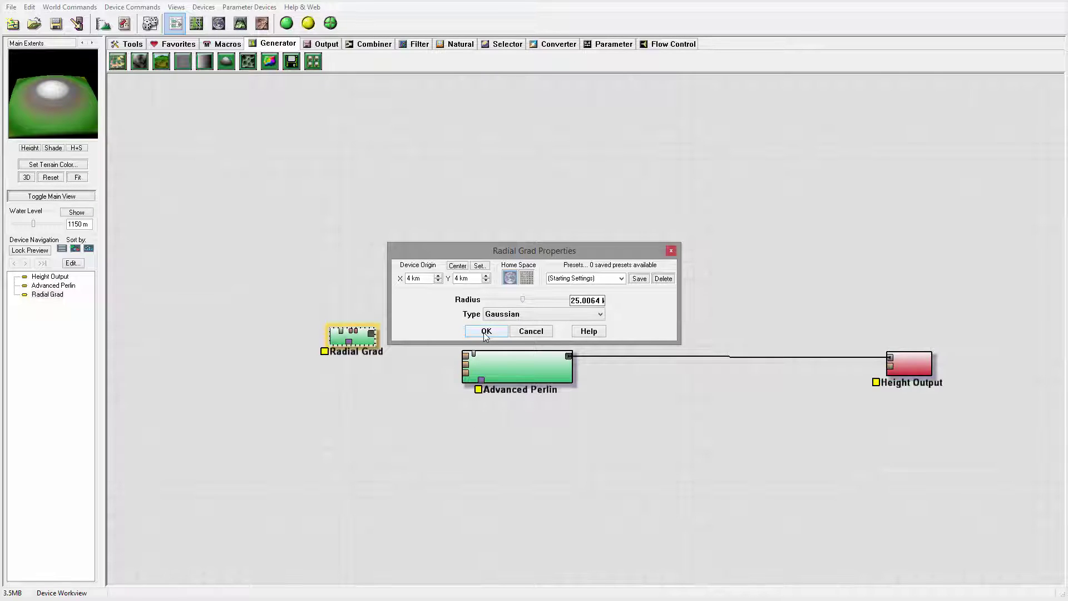
click(486, 332)
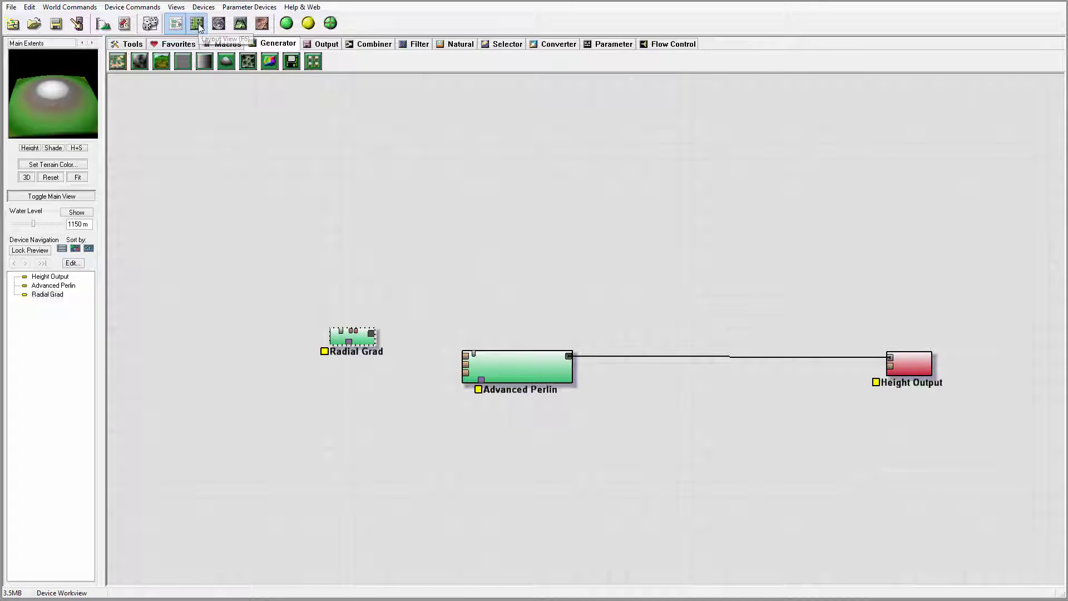
Enlarge the Main Extents around the dome and wire Radial Grad into Advanced Perlin's mask input.
click(197, 23)
click(148, 91)
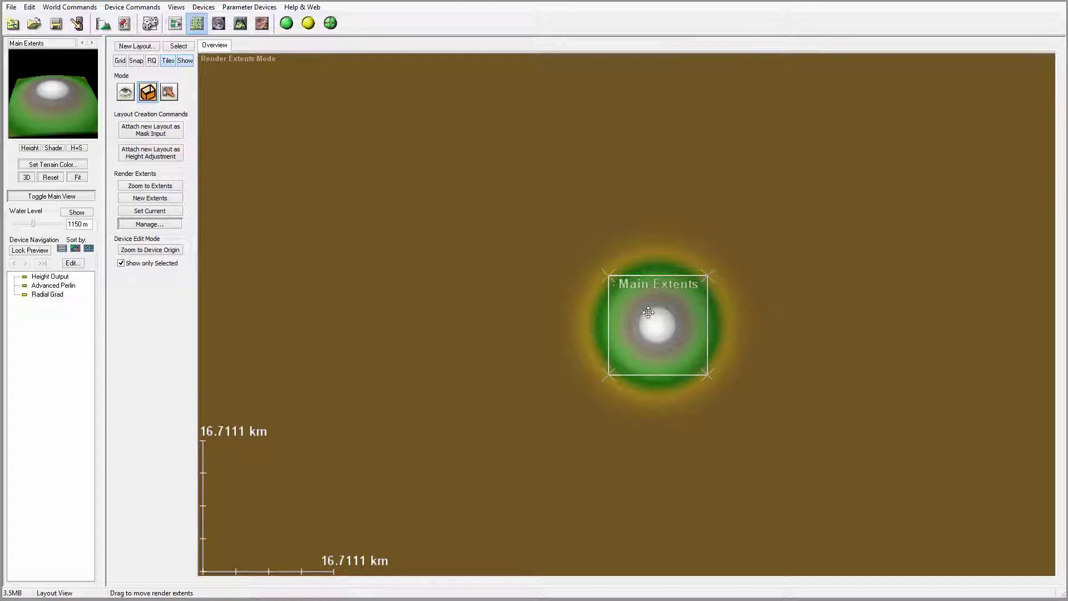
drag(608, 275, 587, 253)
drag(708, 376, 730, 397)
drag(593, 253, 580, 249)
drag(726, 398, 733, 399)
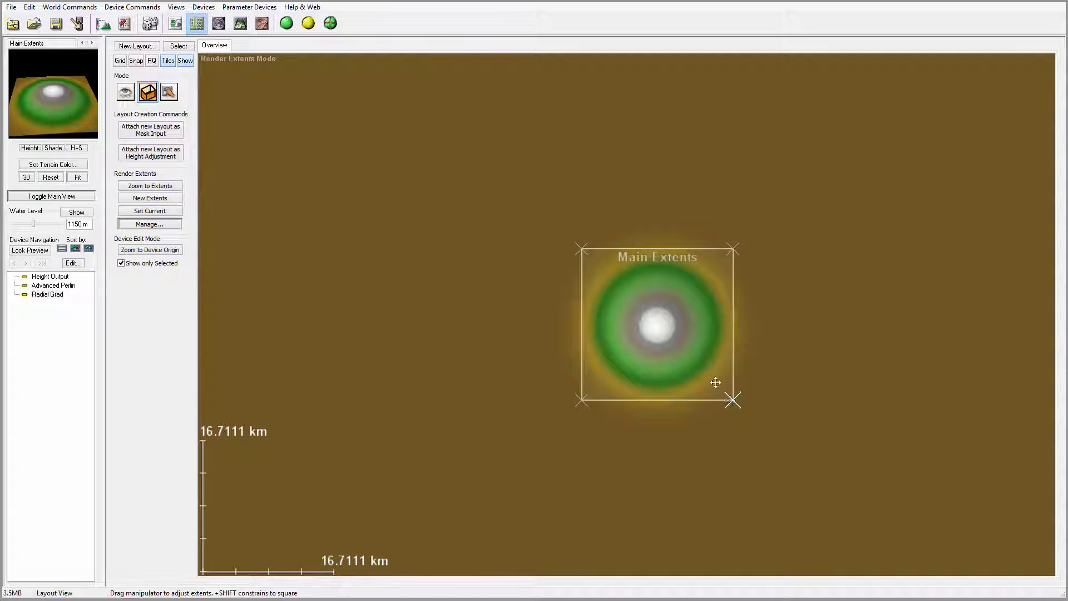
click(175, 23)
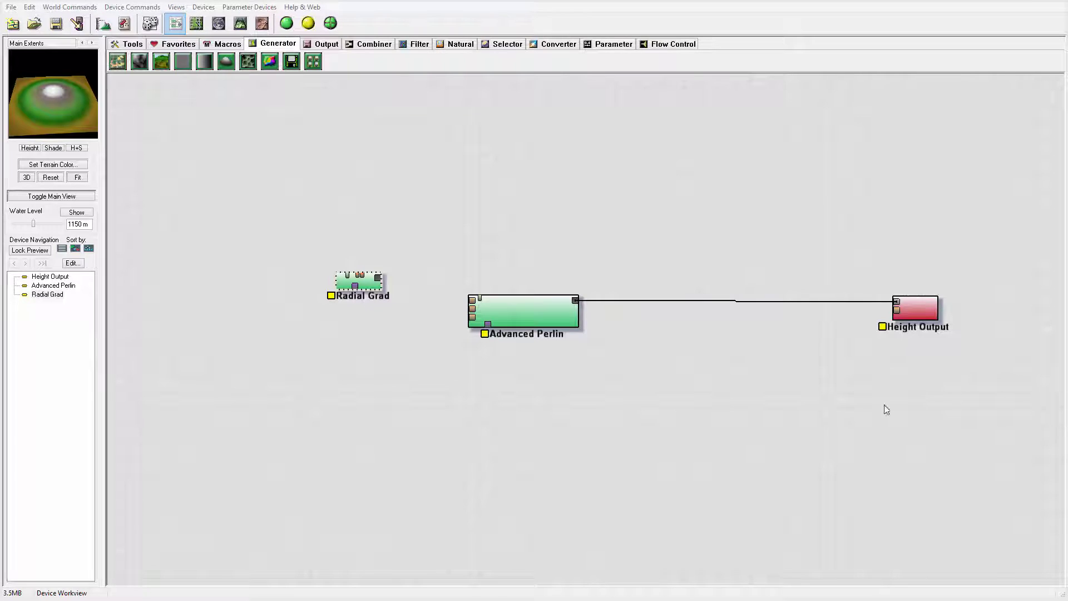
drag(356, 294, 513, 281)
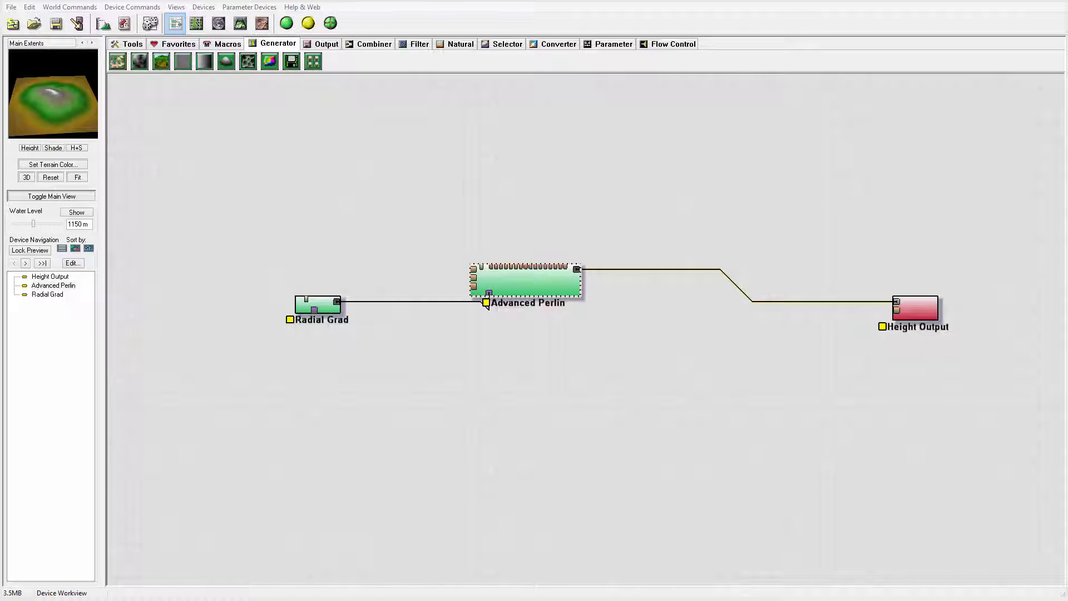
Set Advanced Perlin to Basic style, 2.59368 km feature scale, 1804.69 elevation center, steepness 1.000.
double_click(542, 281)
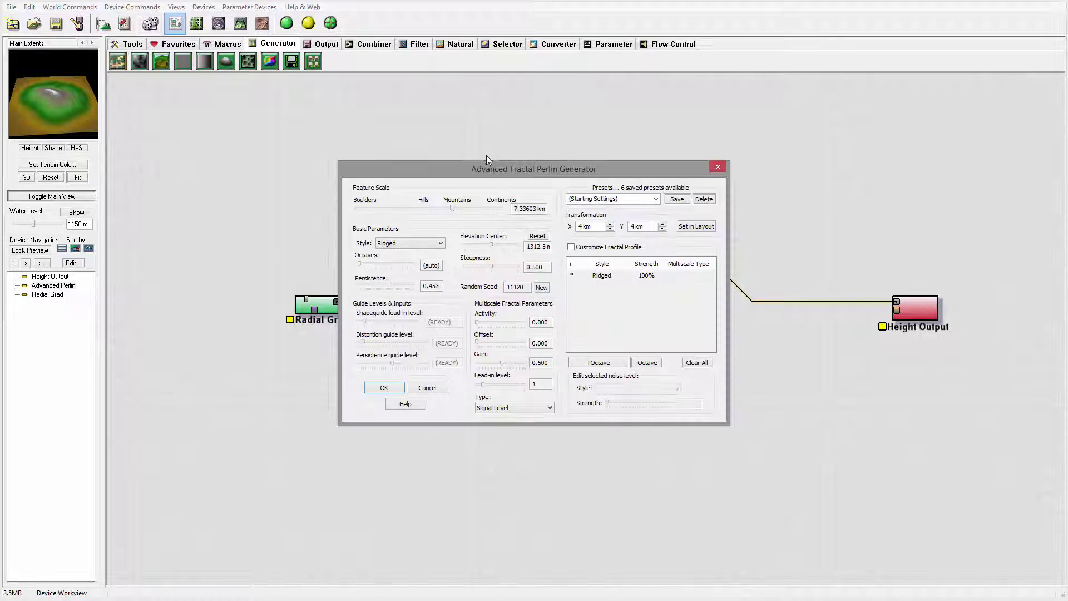
drag(523, 167, 600, 125)
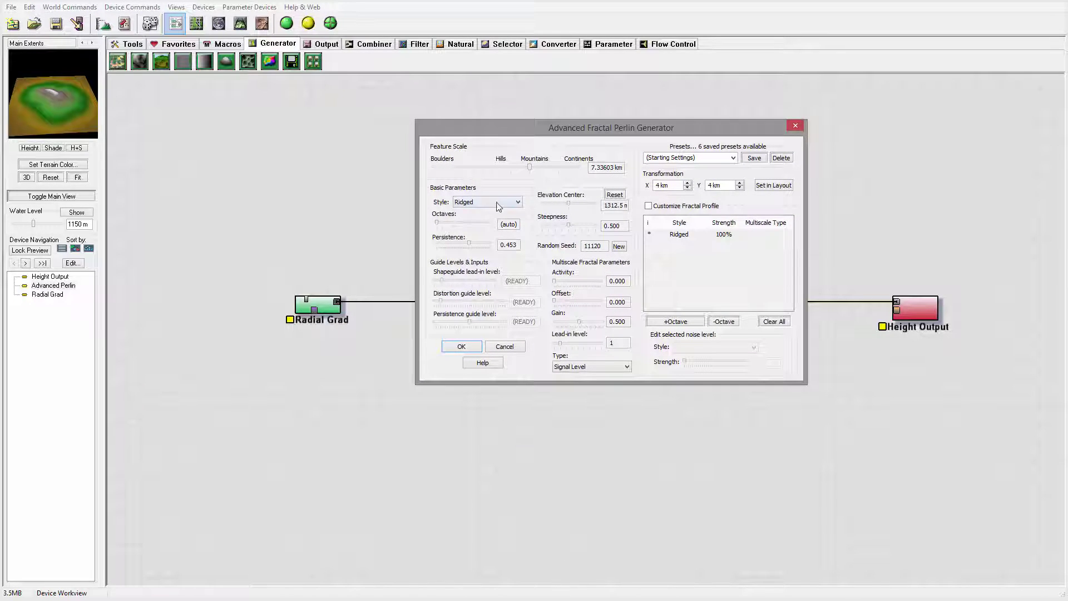
click(489, 202)
click(481, 212)
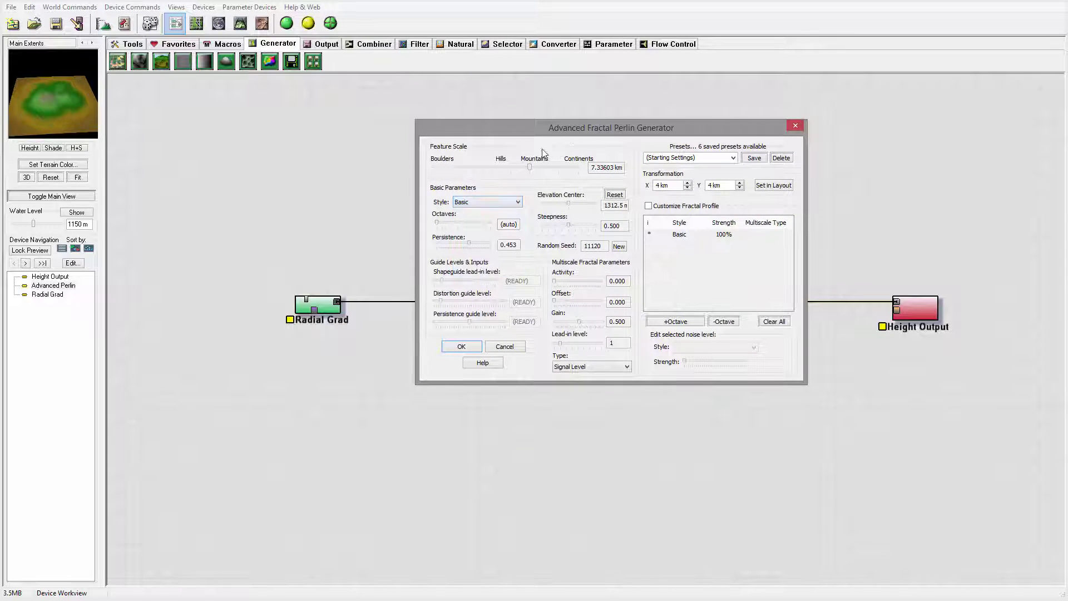
drag(524, 165, 512, 163)
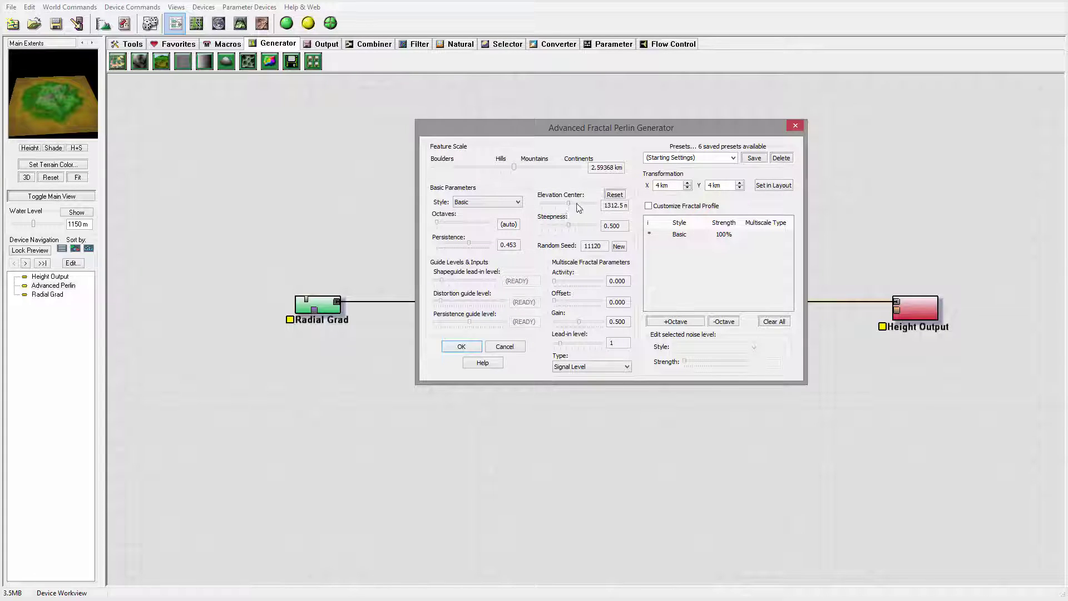
drag(571, 206, 580, 207)
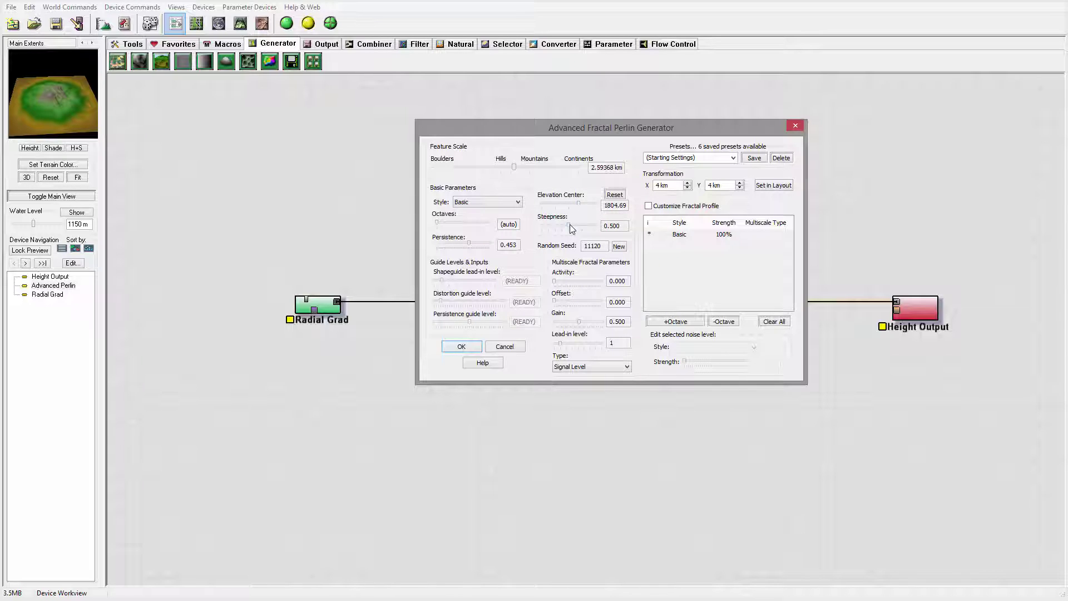
drag(577, 224, 615, 231)
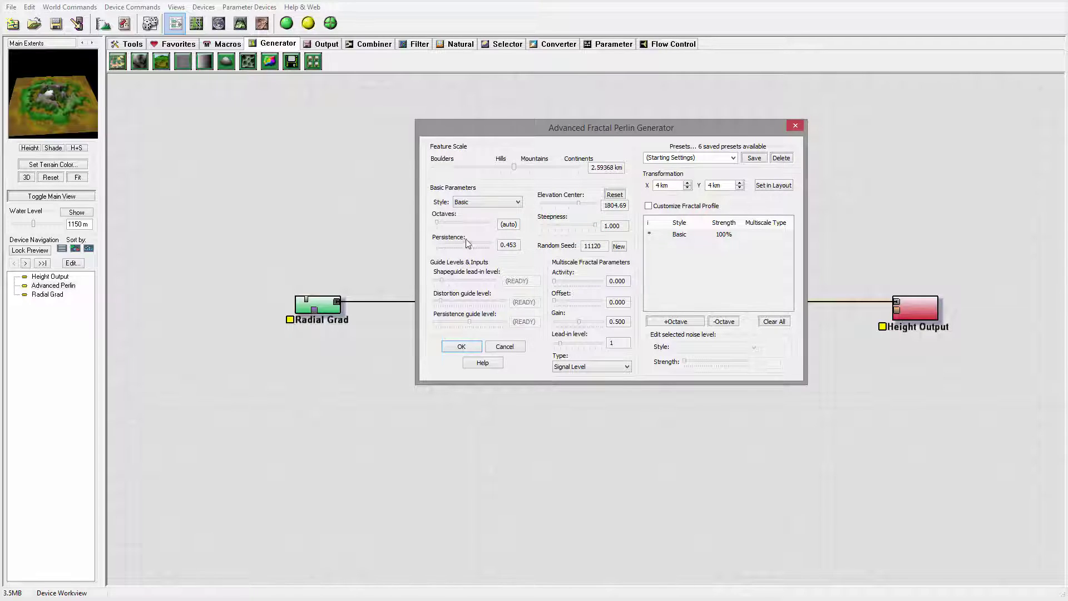
click(461, 346)
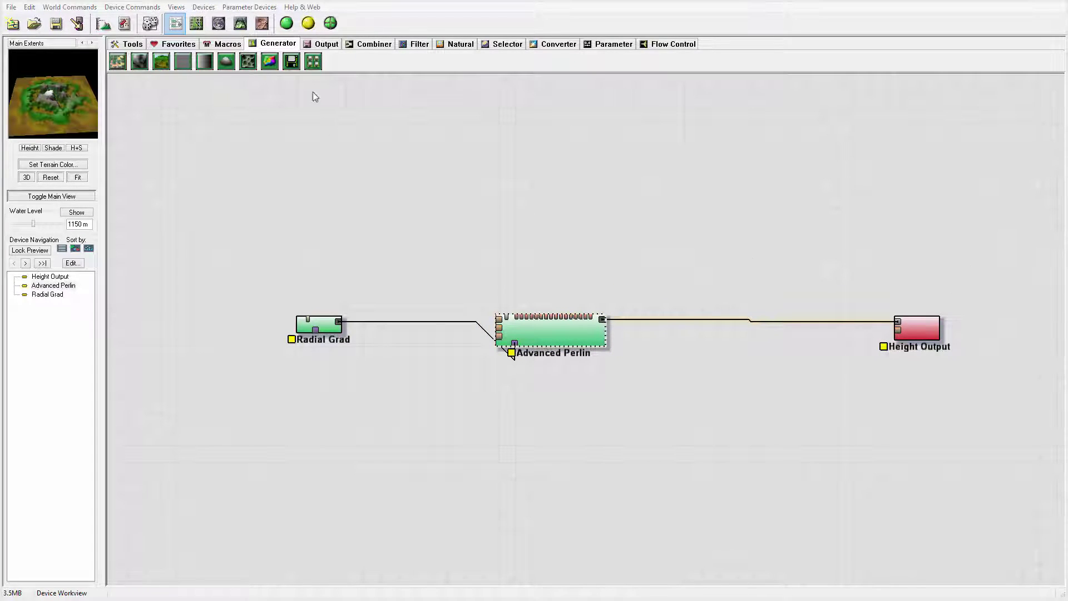
Add a Voronoi generator device above Advanced Perlin.
click(248, 61)
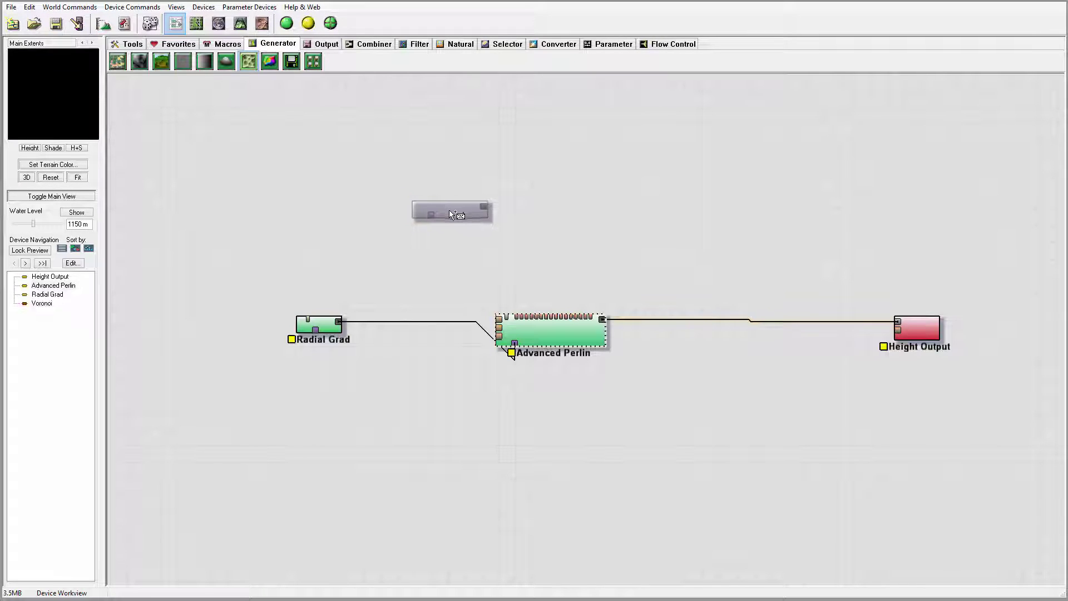
click(450, 211)
drag(450, 206, 495, 232)
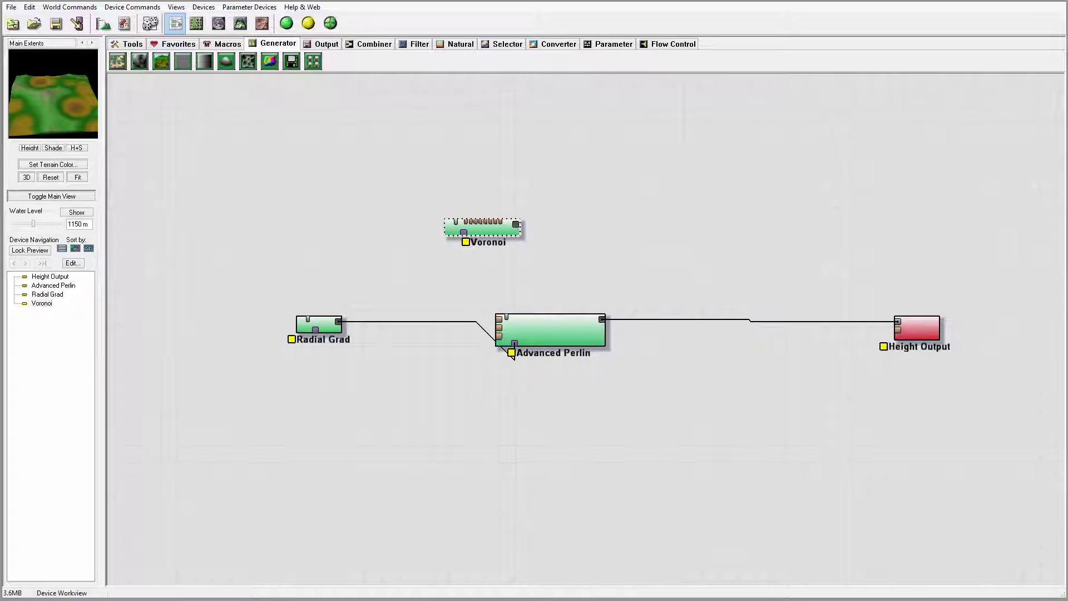
Set the Voronoi Scale to about 1.25 km and Shape to 0.625.
double_click(503, 228)
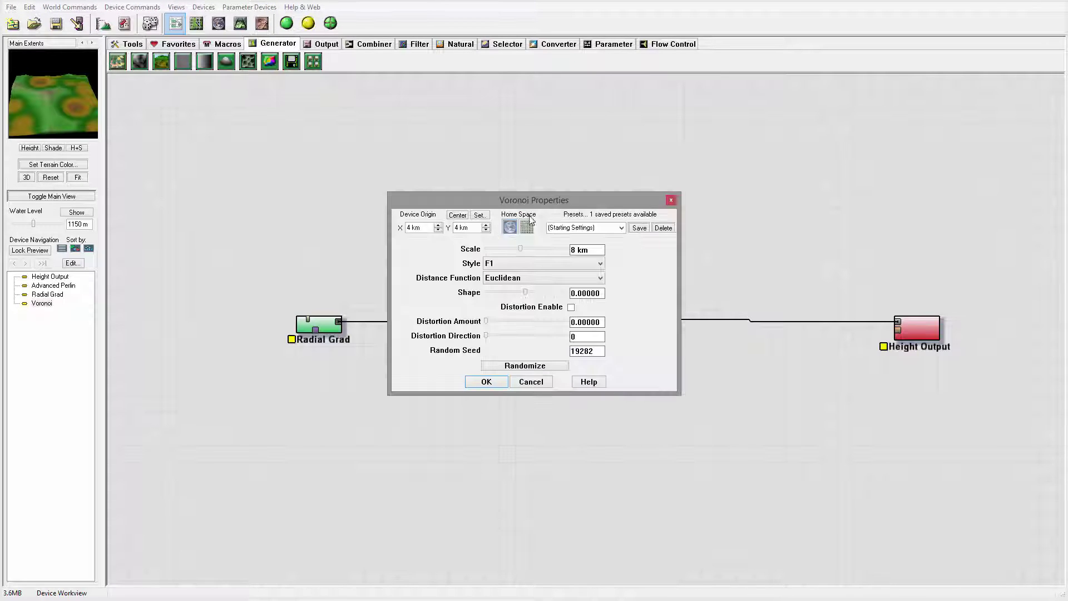
drag(520, 247, 499, 246)
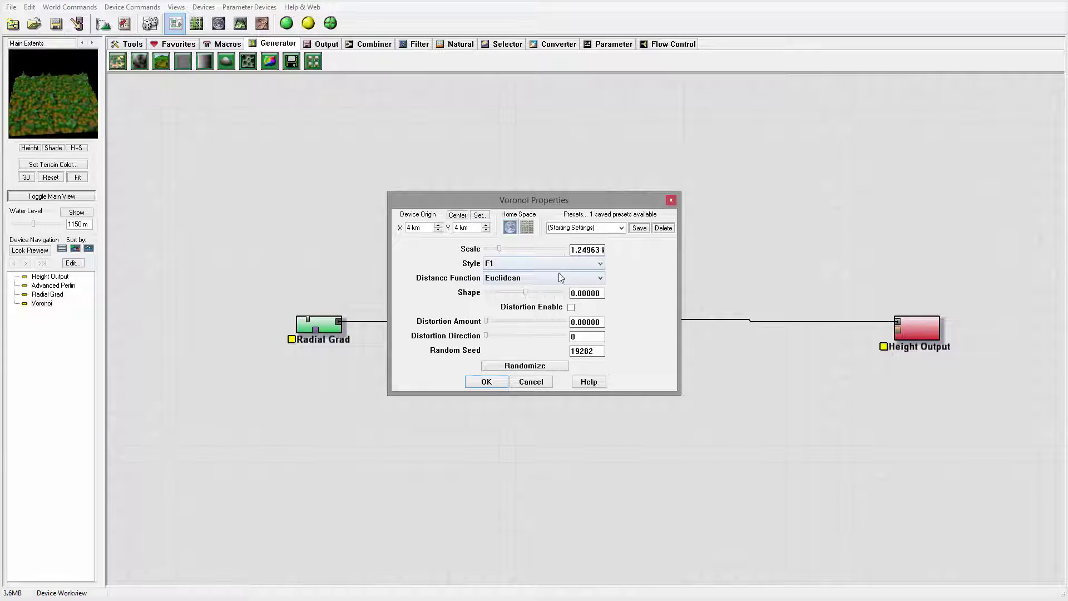
drag(524, 292, 537, 294)
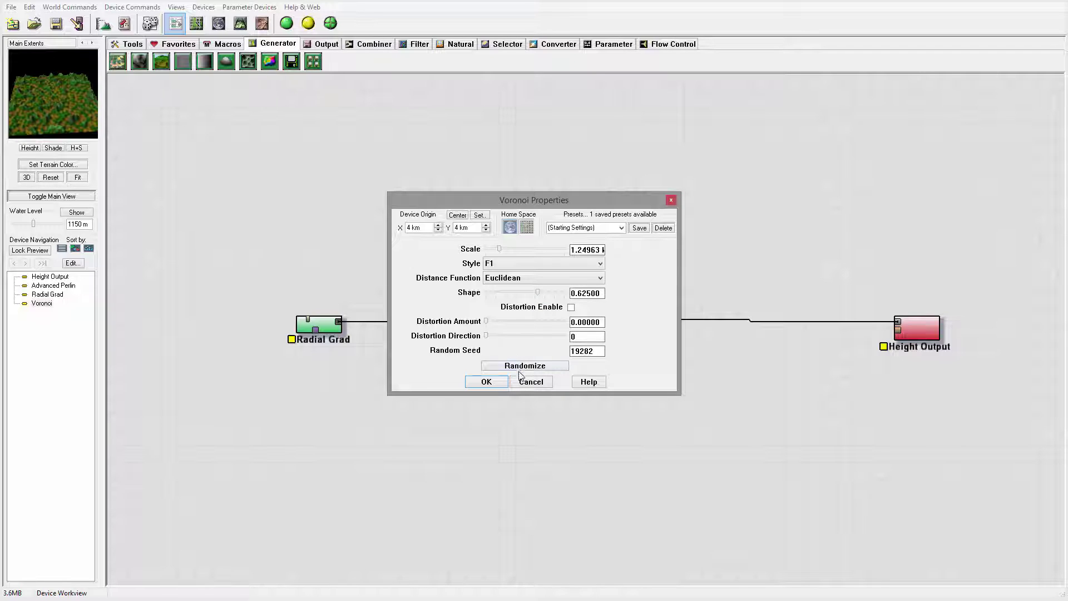
click(486, 382)
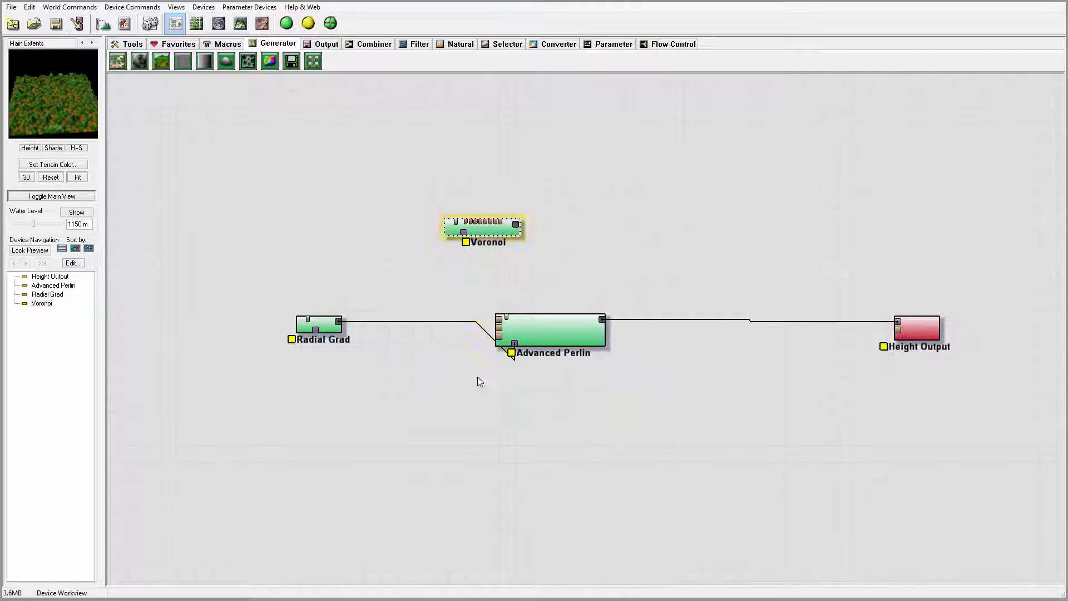
Wire Radial Grad's output into Voronoi and preview the Voronoi and Advanced Perlin outputs.
drag(340, 323, 540, 250)
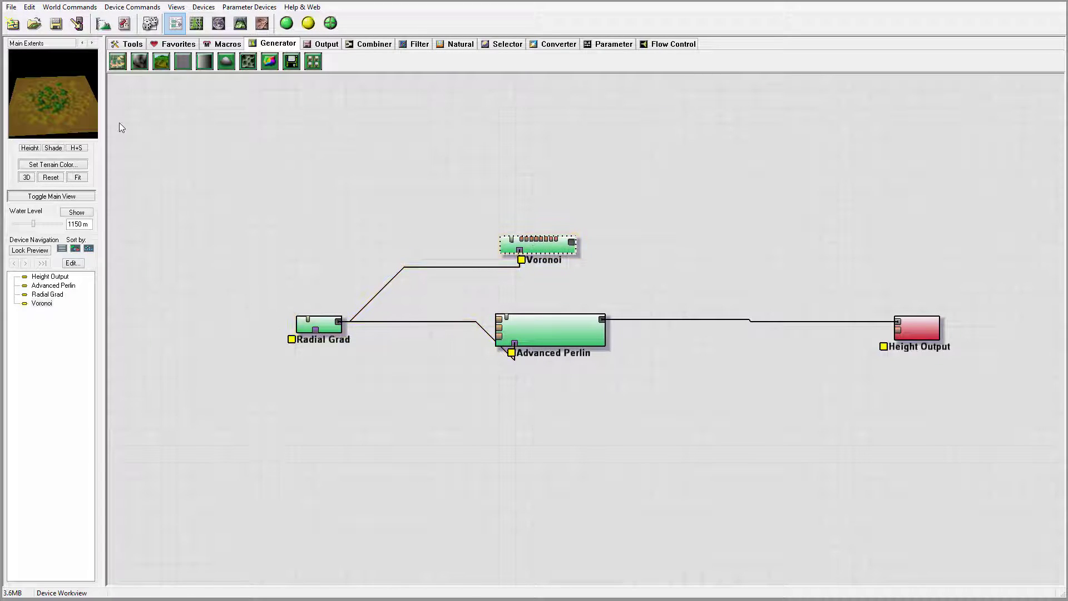
click(512, 316)
click(541, 246)
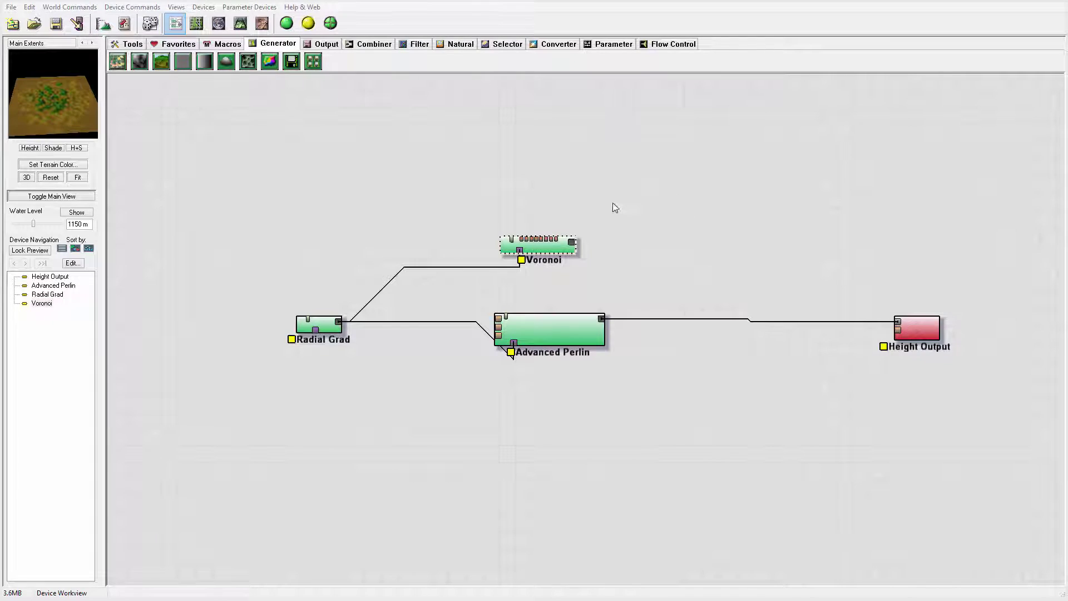
right_drag(612, 208, 524, 205)
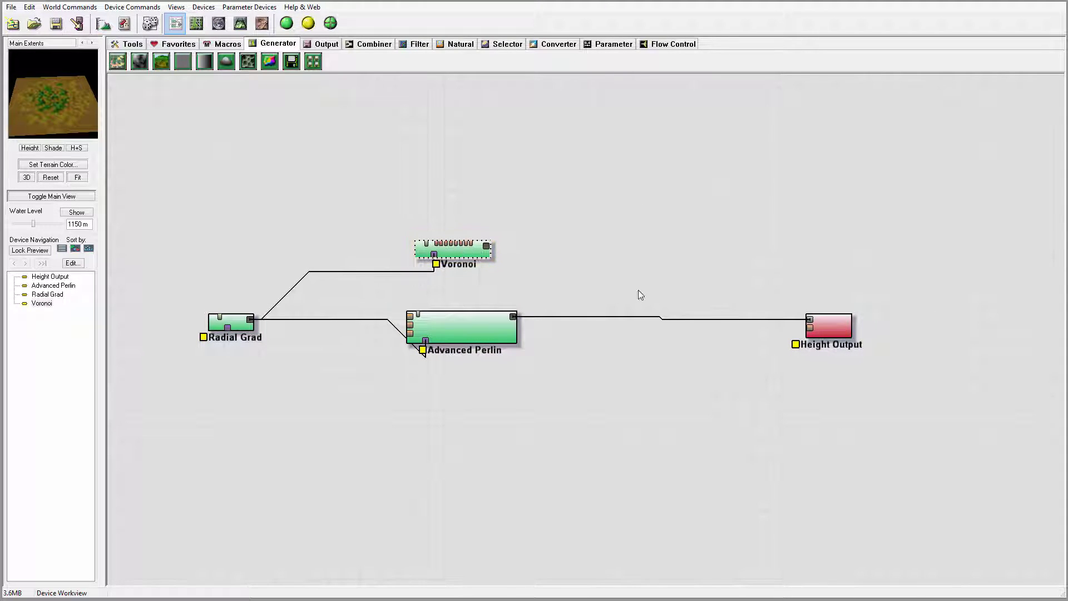
click(453, 325)
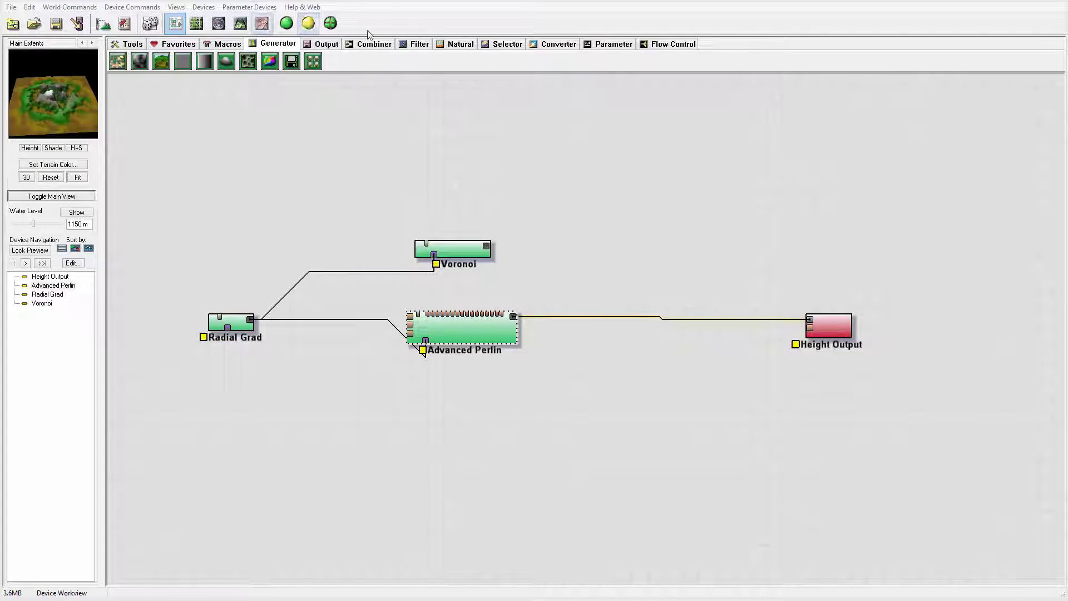
click(420, 46)
Insert a Blur filter between Advanced Perlin and Height Output with a blur radius of 1.
drag(357, 61, 574, 317)
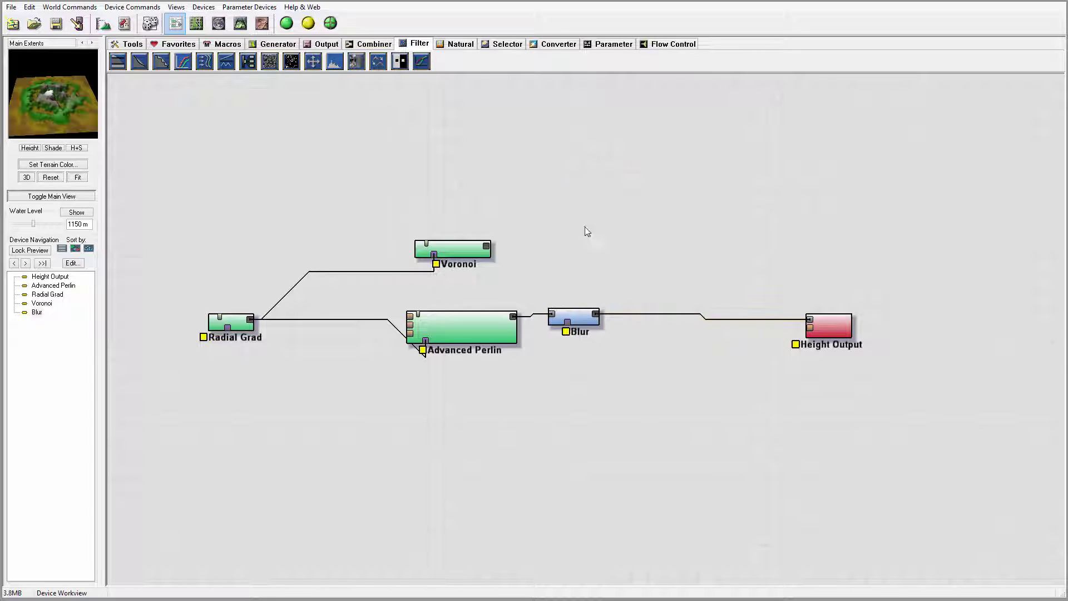
double_click(576, 322)
drag(495, 301, 503, 303)
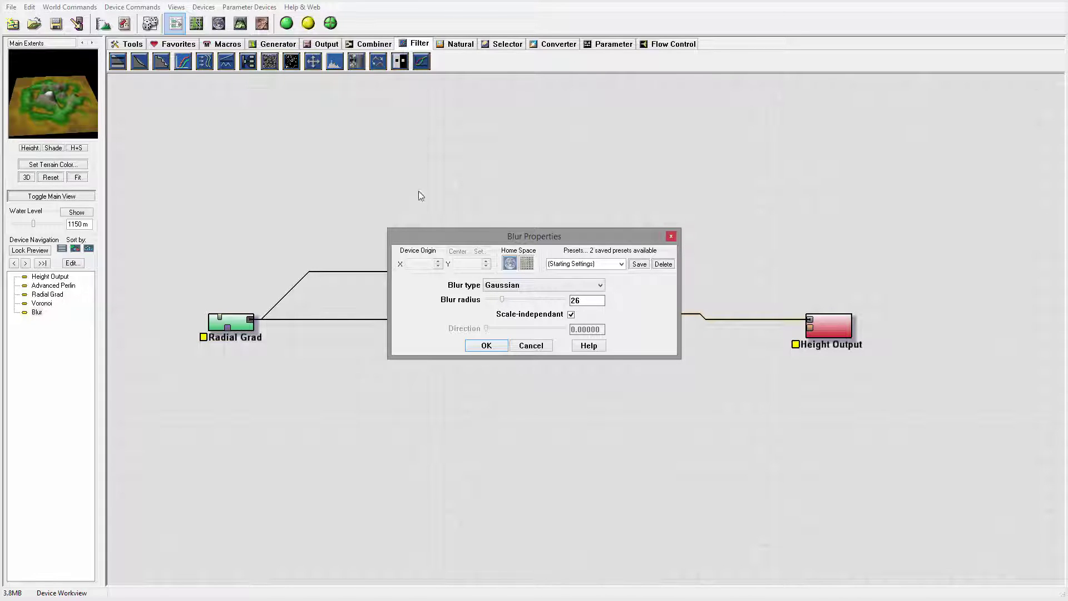
click(670, 234)
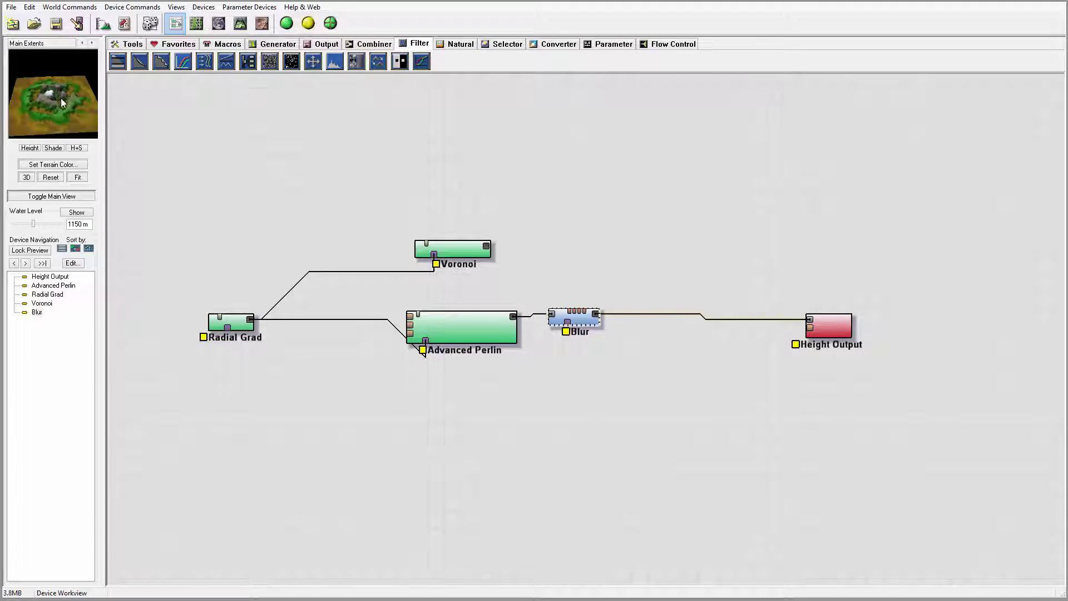
double_click(577, 323)
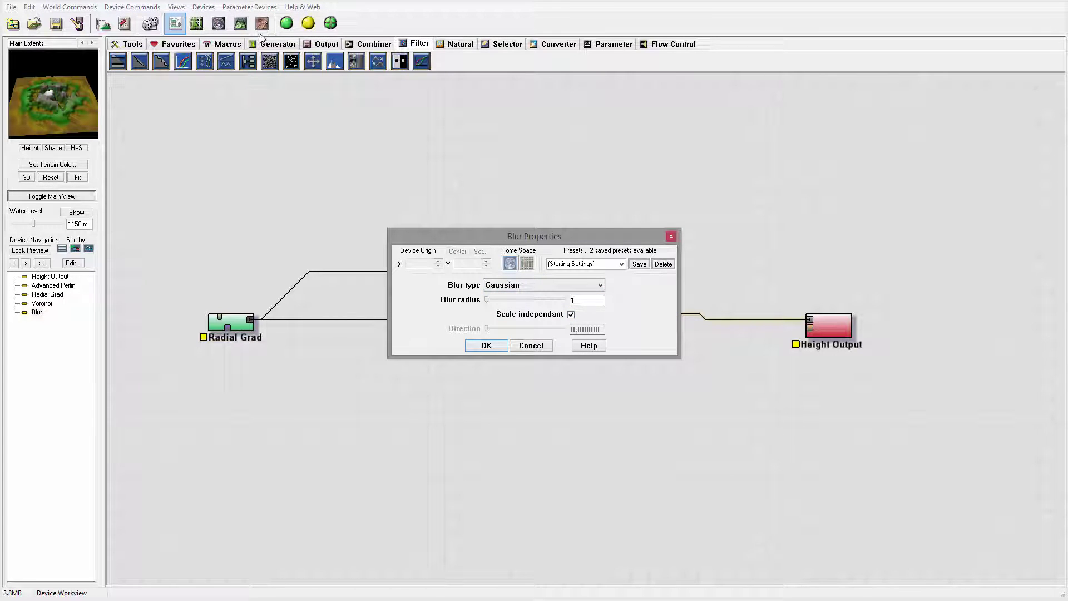
Close the Blur dialog and orbit the 3D view to look down over the rugged peaks.
click(548, 344)
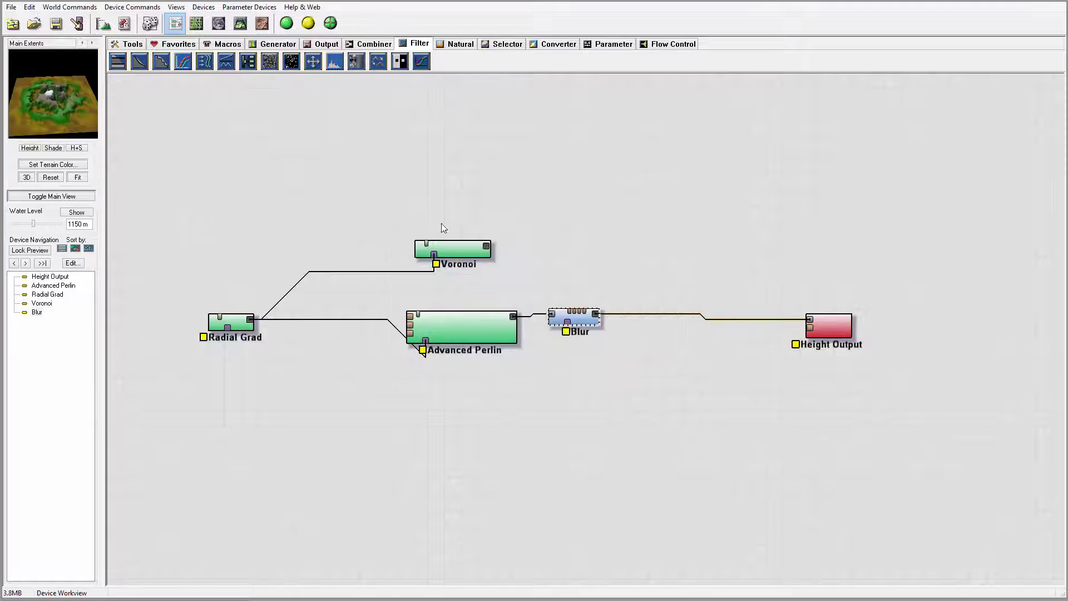
click(240, 23)
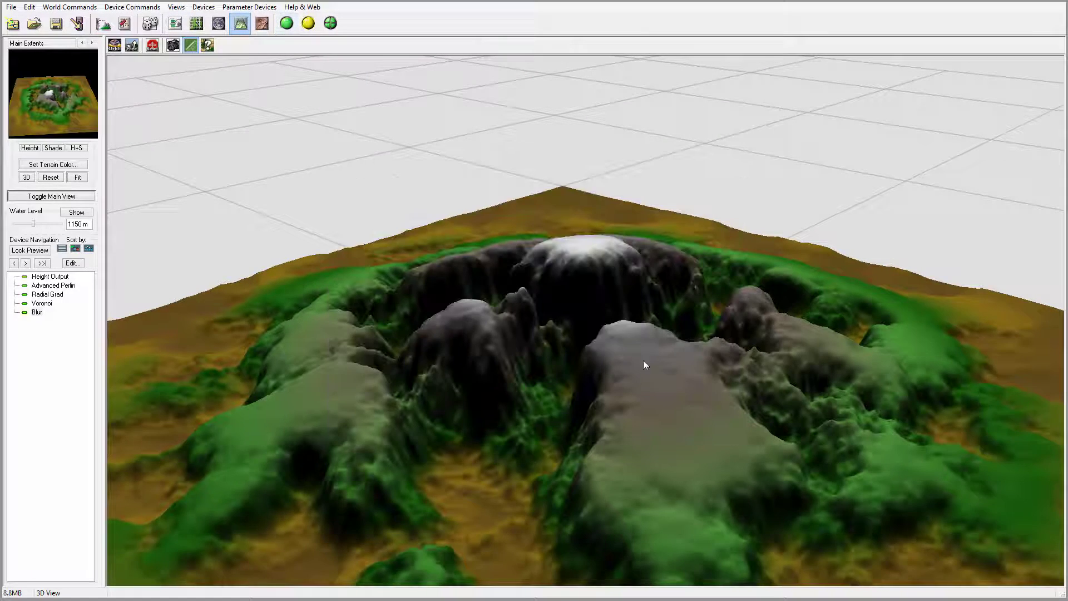
drag(643, 359, 609, 309)
drag(623, 255, 288, 159)
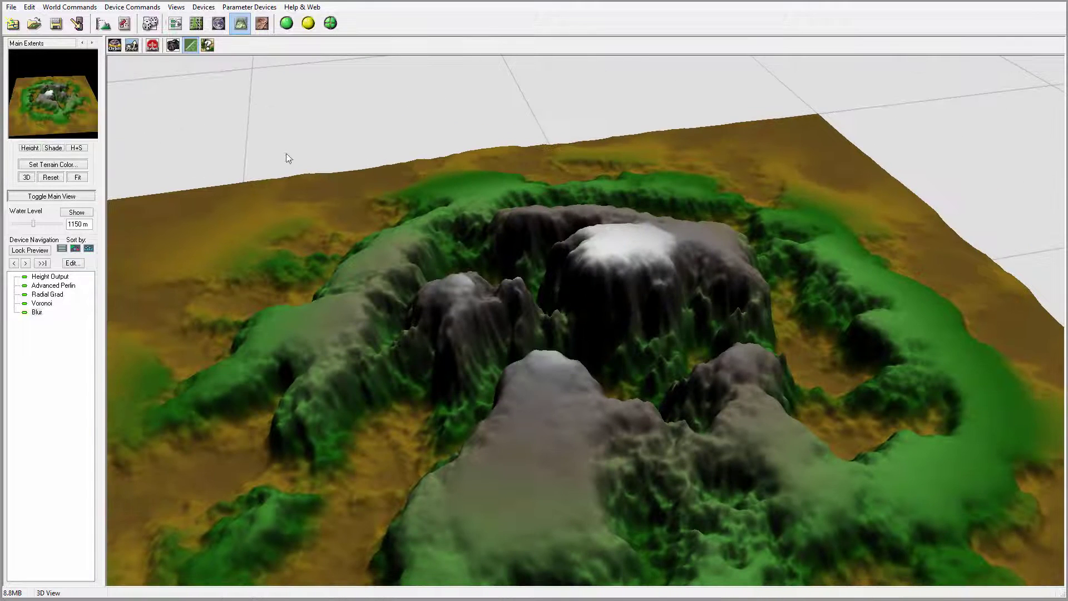
click(175, 23)
Raise the Blur radius to 25.
double_click(556, 313)
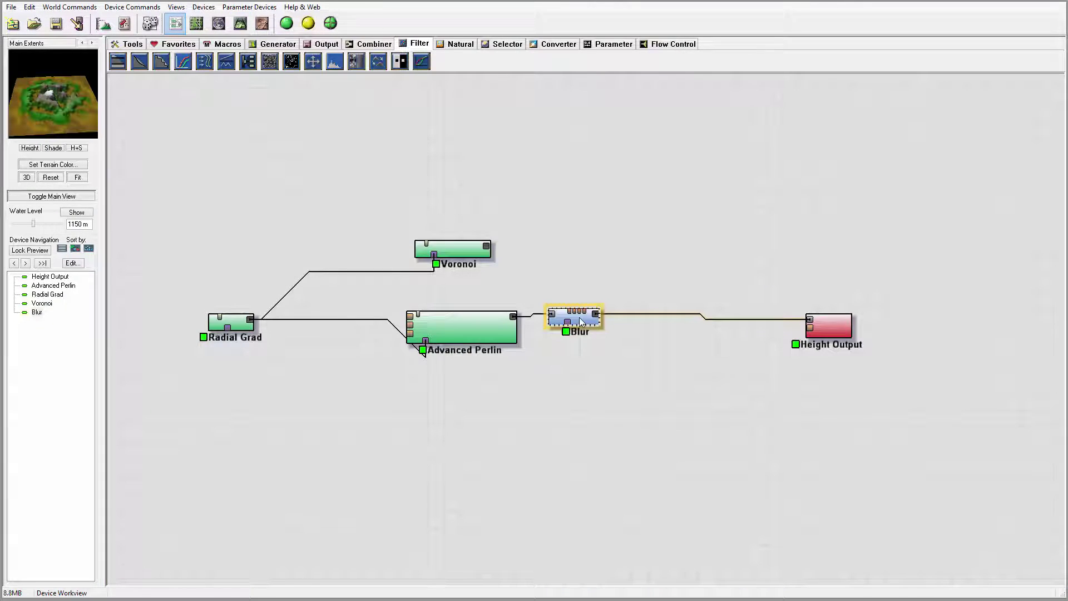
drag(486, 303, 502, 306)
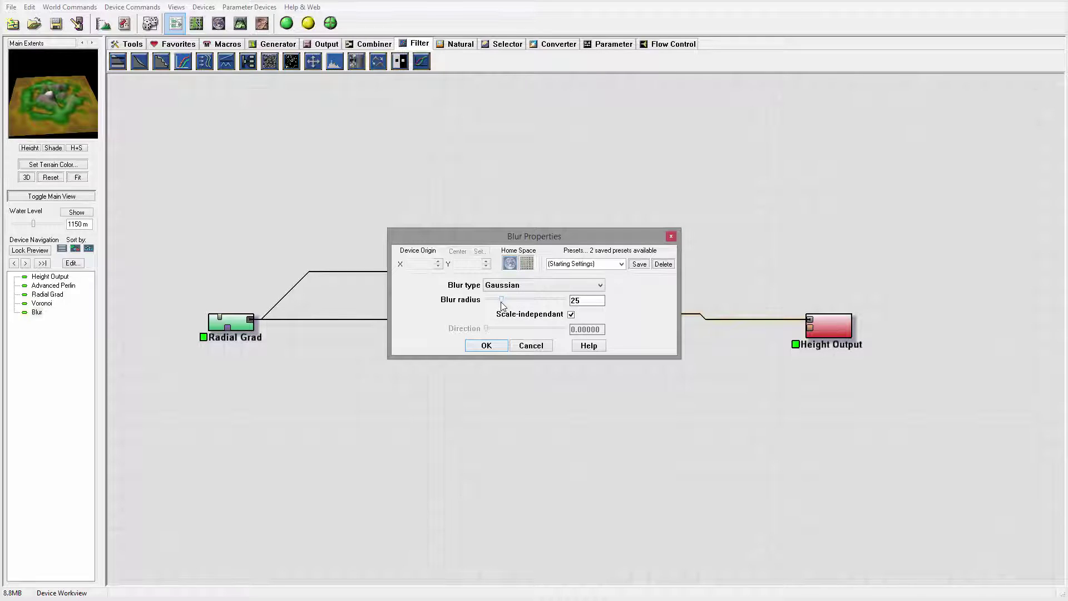
click(486, 345)
Inspect the smoothed mountains in the 3D view, then go back to the node graph.
click(239, 24)
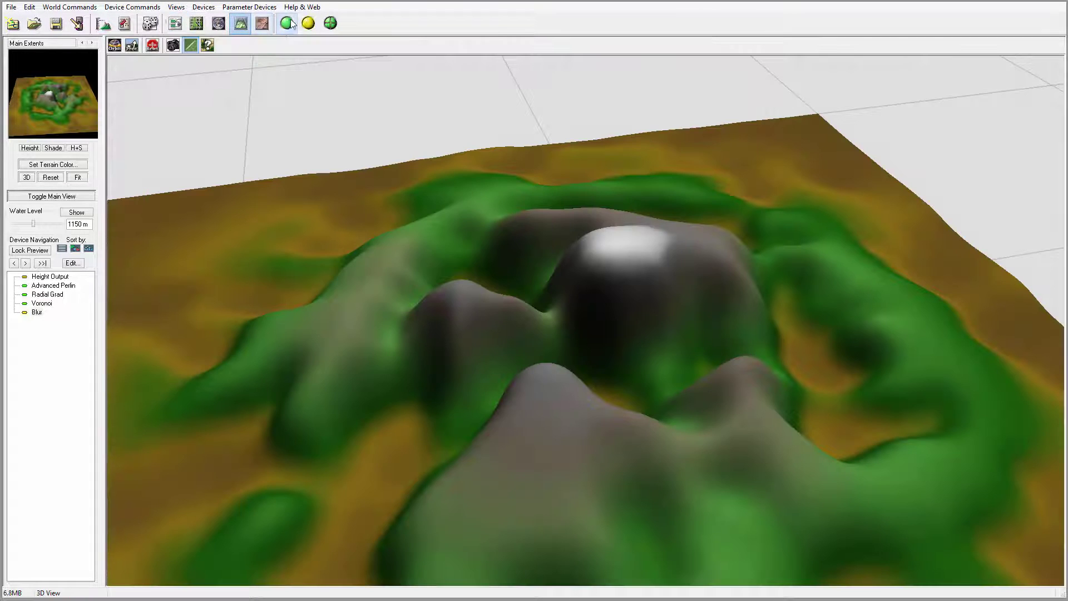
drag(540, 295, 687, 348)
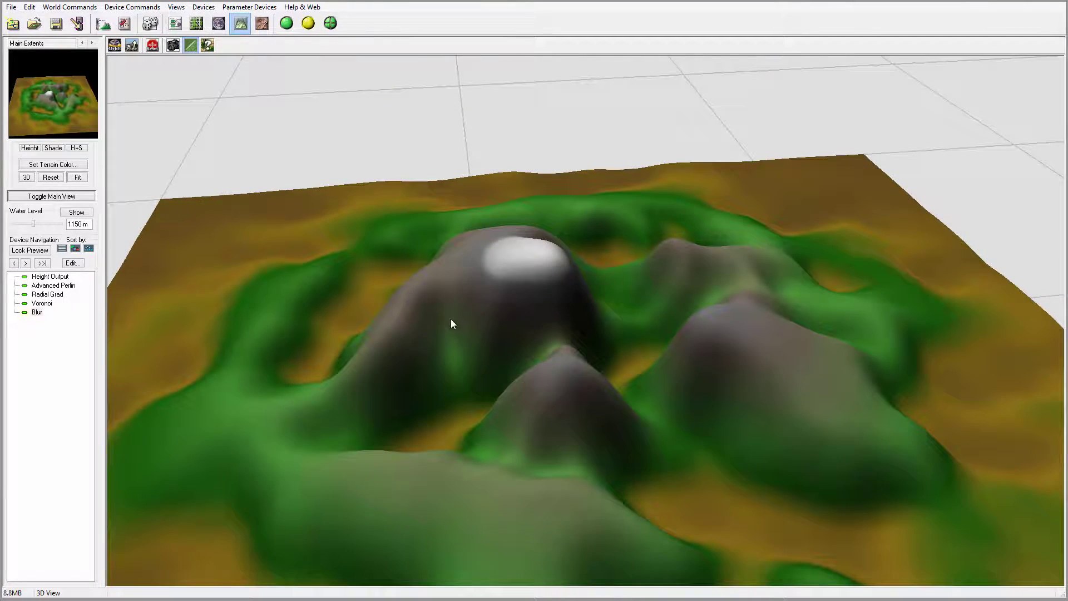
drag(479, 320, 582, 318)
click(176, 22)
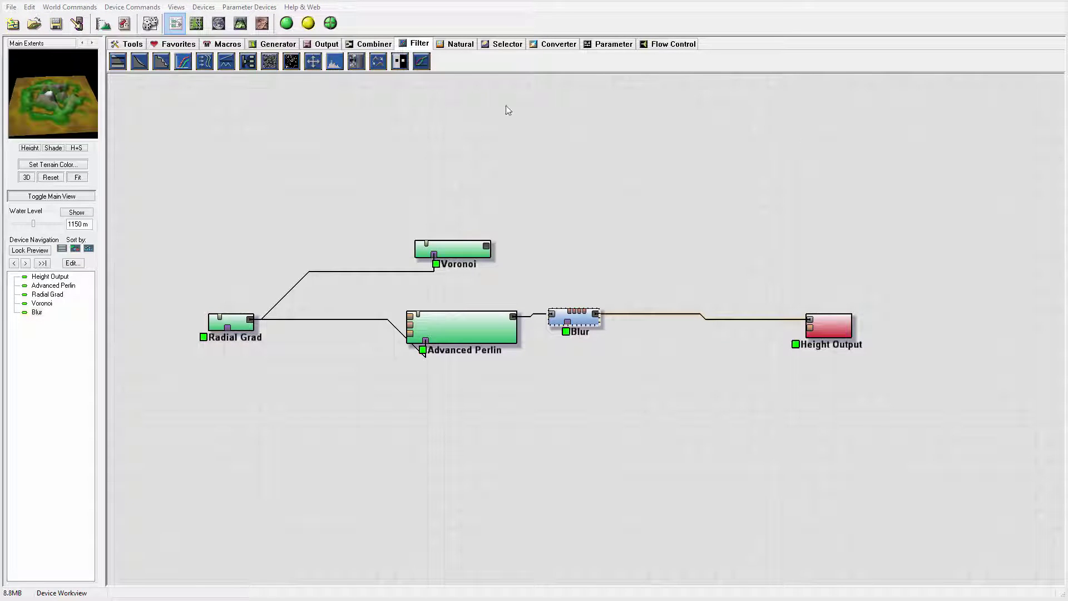
Place a second Advanced Perlin and shift the lower Perlin, Voronoi and Blur leftward.
click(278, 44)
click(161, 61)
click(657, 241)
key(Escape)
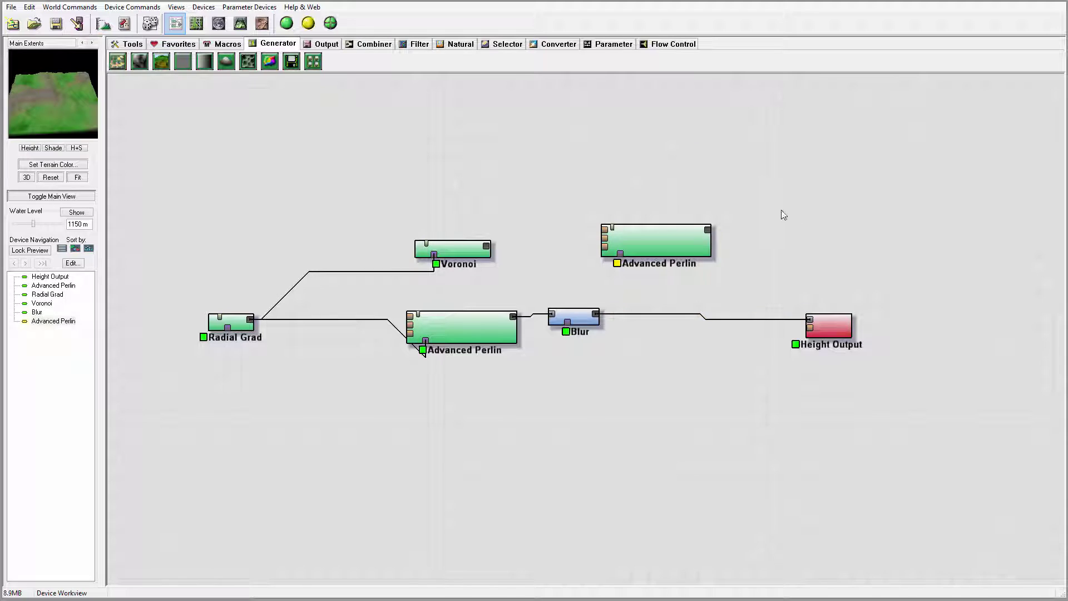
drag(422, 336, 337, 336)
drag(386, 250, 319, 249)
drag(539, 323, 468, 333)
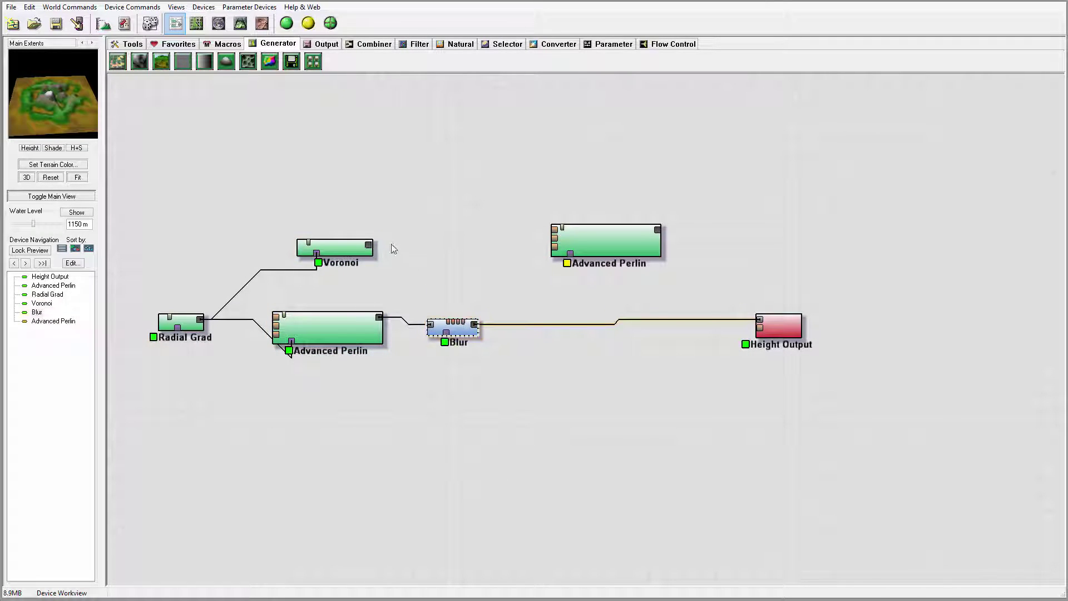
Wire Voronoi into the new Advanced Perlin and Blur into its Mask Input, then open its settings.
drag(368, 245, 556, 229)
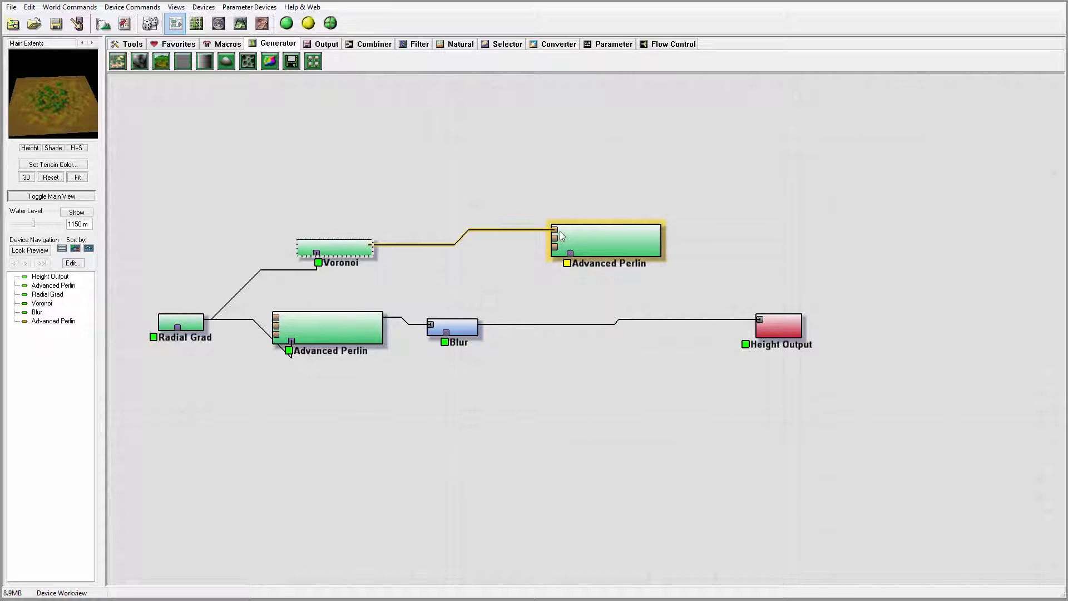
click(473, 326)
drag(474, 326, 620, 244)
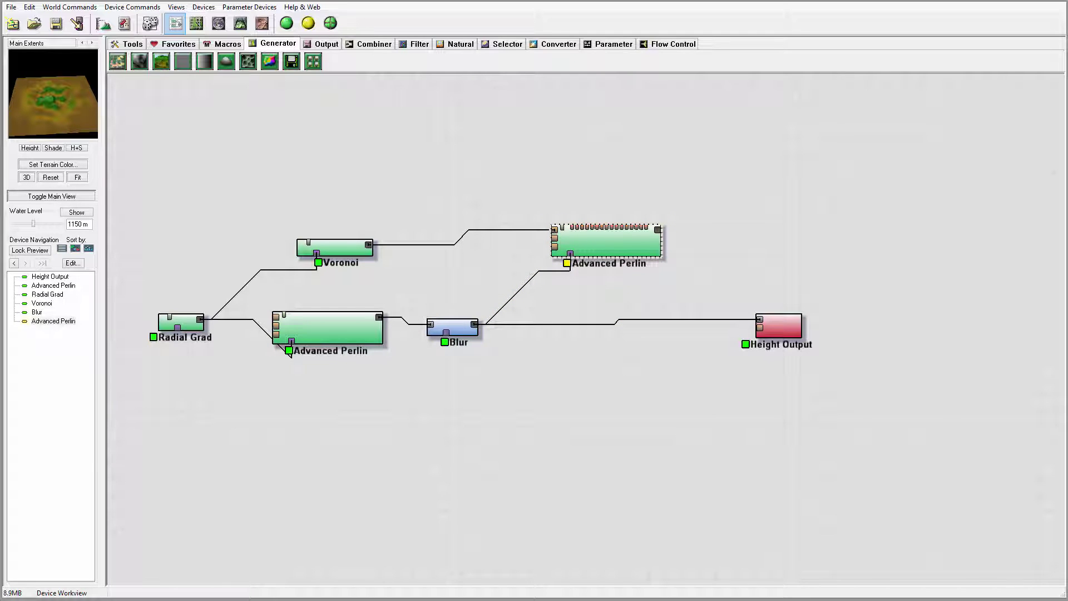
double_click(623, 239)
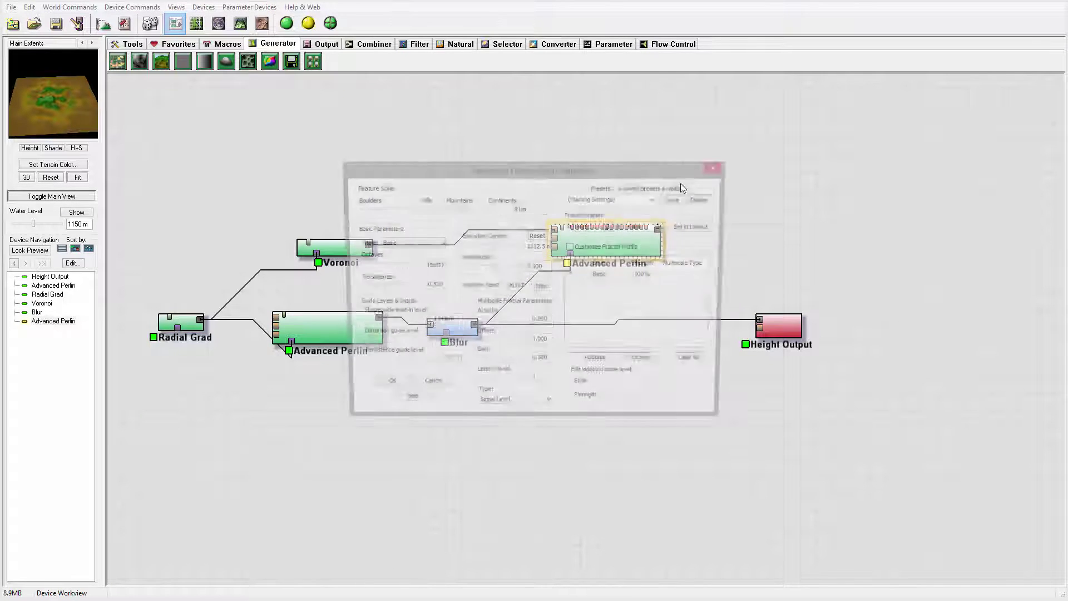
Set the second Advanced Perlin to a 5.19 km feature scale, elevation center 1886.72 and steepness 0.656, then show it in 3D.
drag(567, 174, 610, 147)
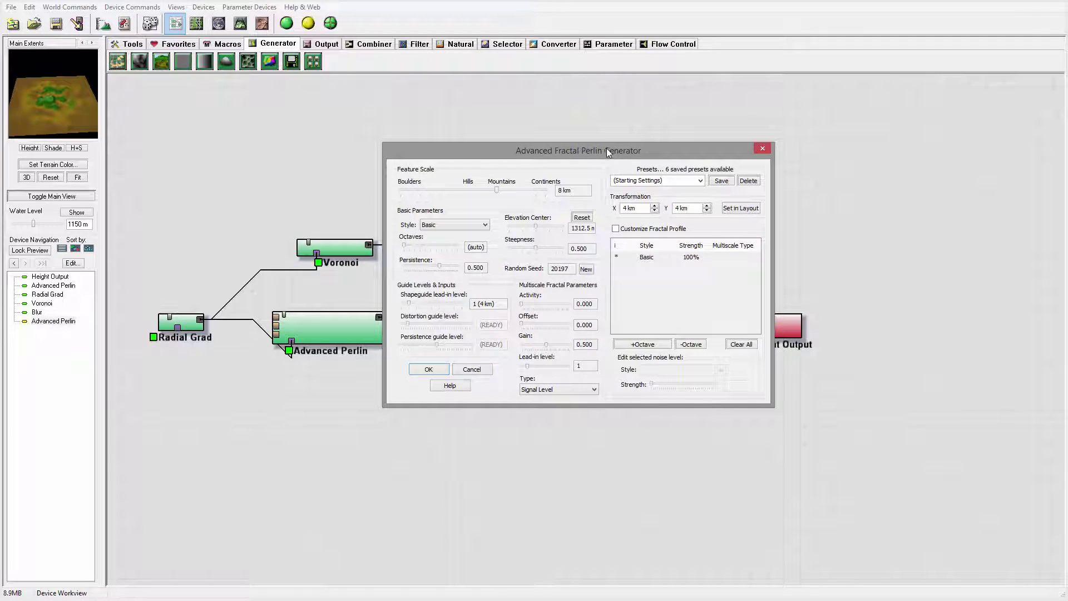
drag(493, 192, 491, 193)
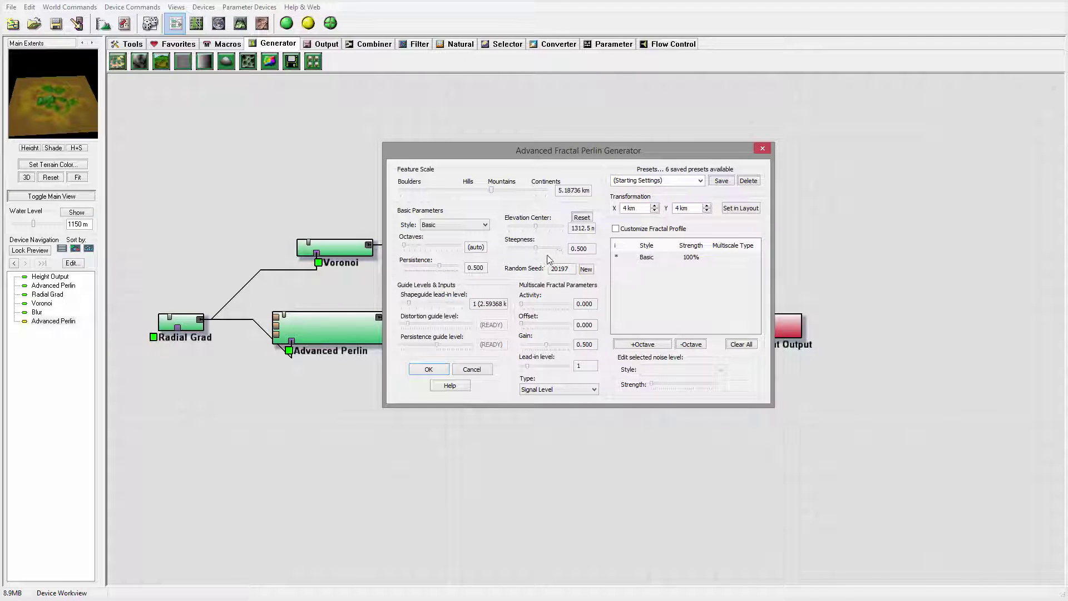
drag(538, 231, 545, 252)
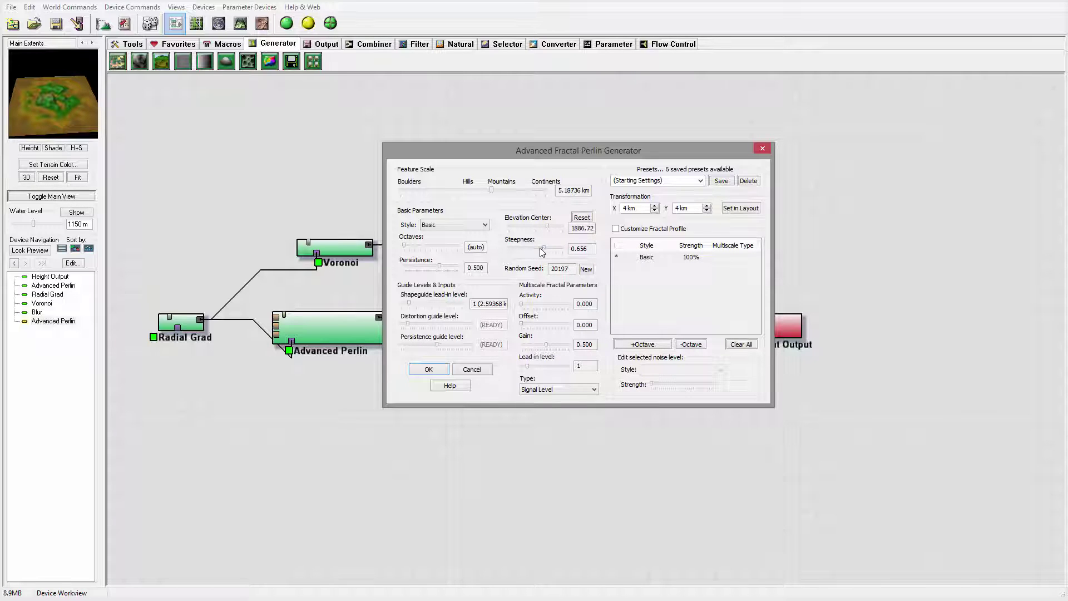
click(431, 369)
click(240, 23)
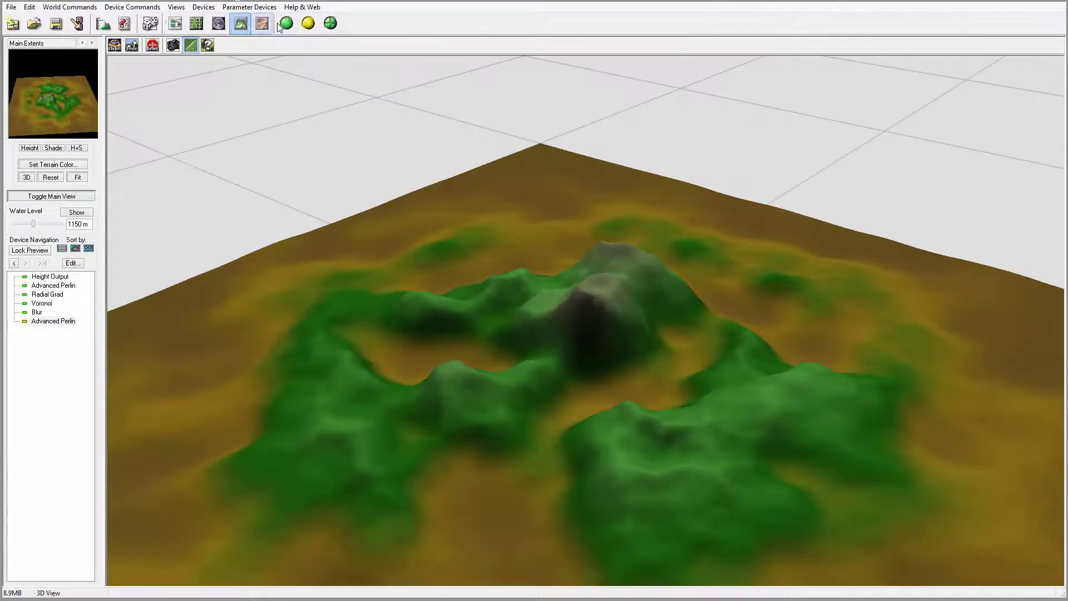
Orbit the 3D terrain around its central peak, then go back to the device graph.
drag(455, 257, 552, 305)
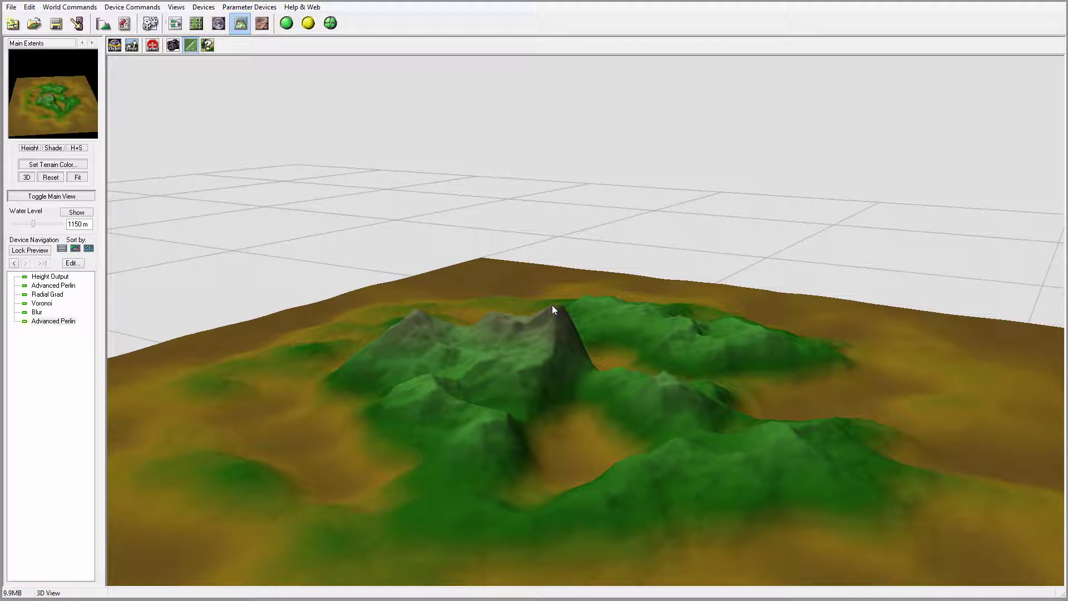
drag(586, 366, 605, 349)
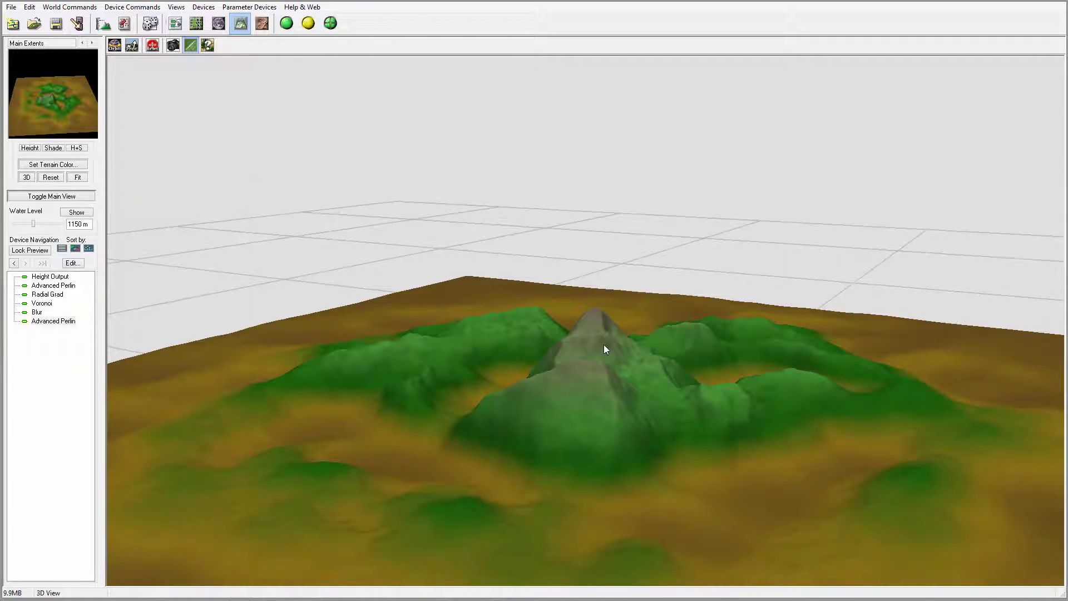
drag(591, 447, 647, 349)
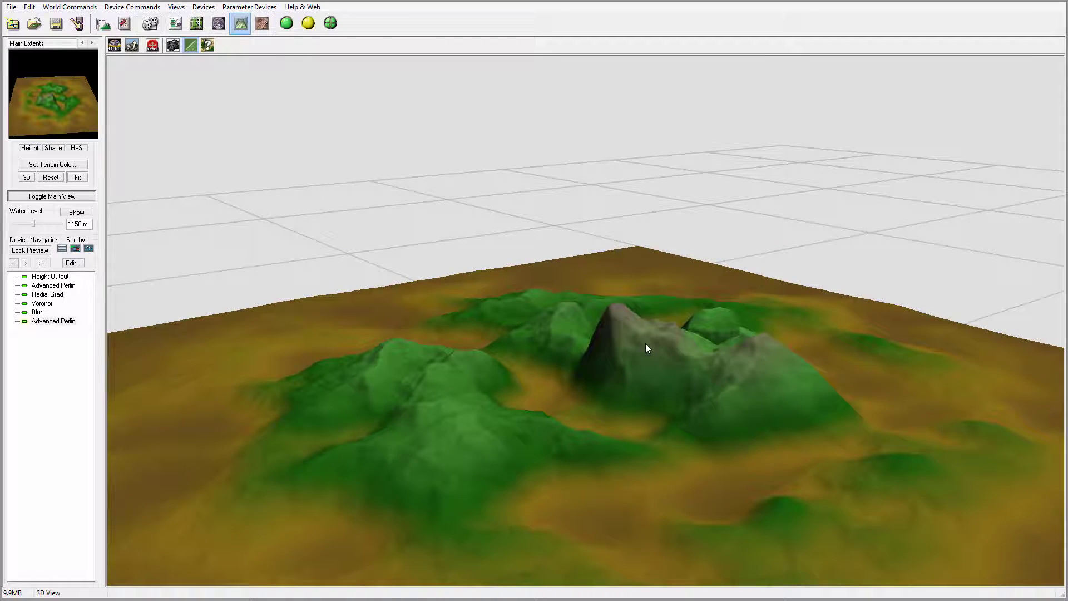
drag(568, 367, 645, 351)
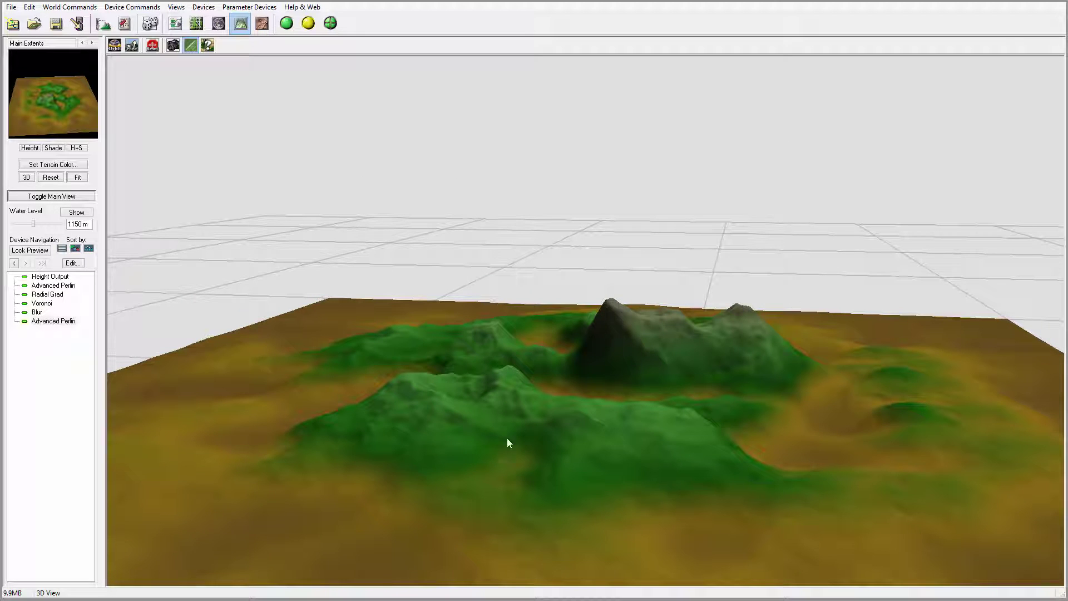
drag(582, 331, 445, 334)
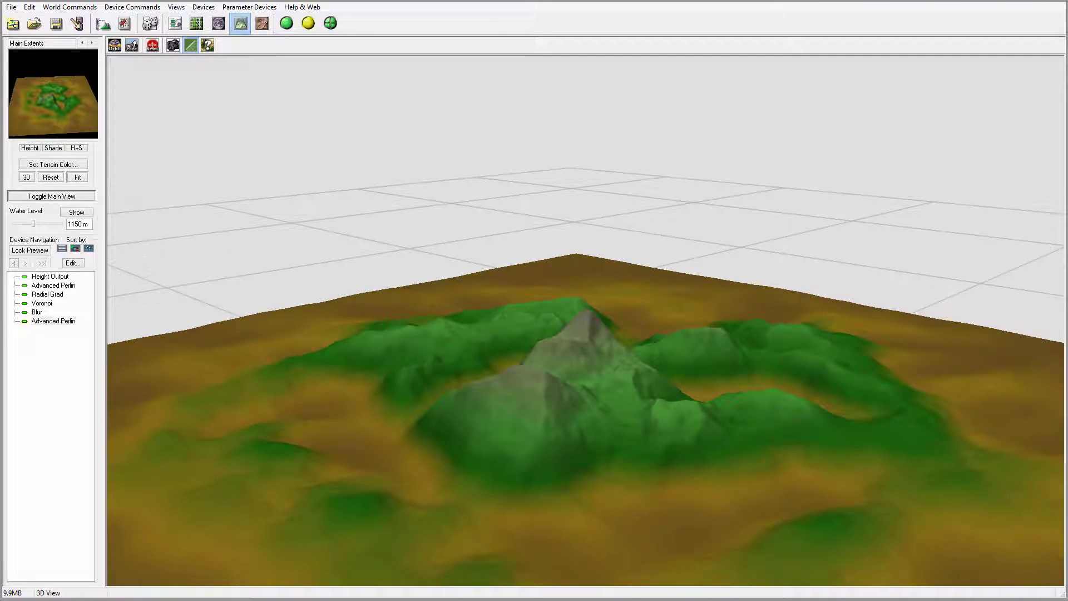
click(196, 22)
click(176, 22)
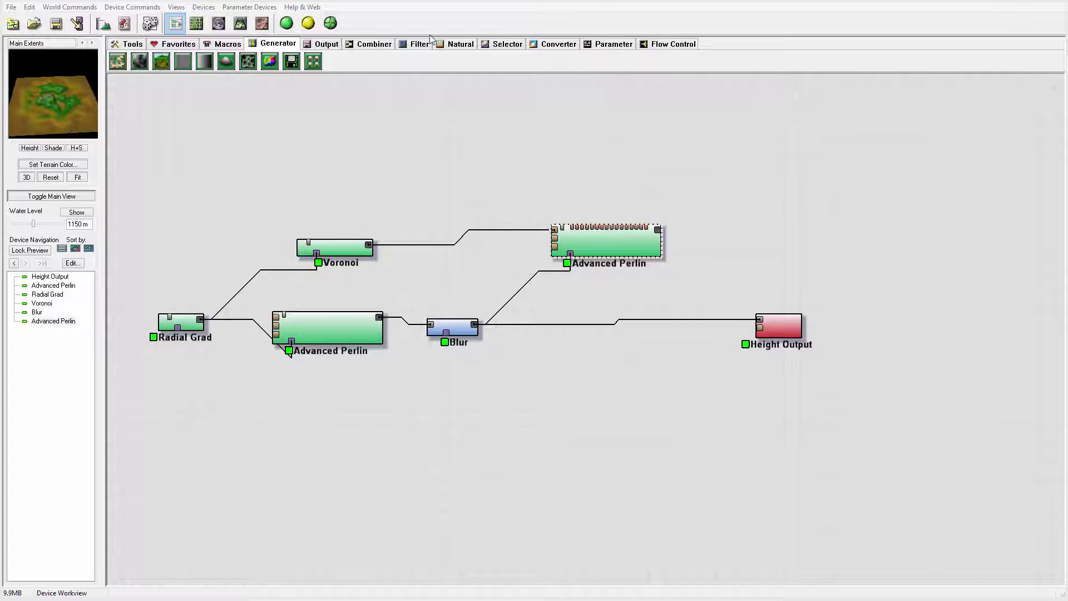
Place a Natural-tab Erosion device, wire the upper Advanced Perlin output into it, and open its settings.
click(460, 44)
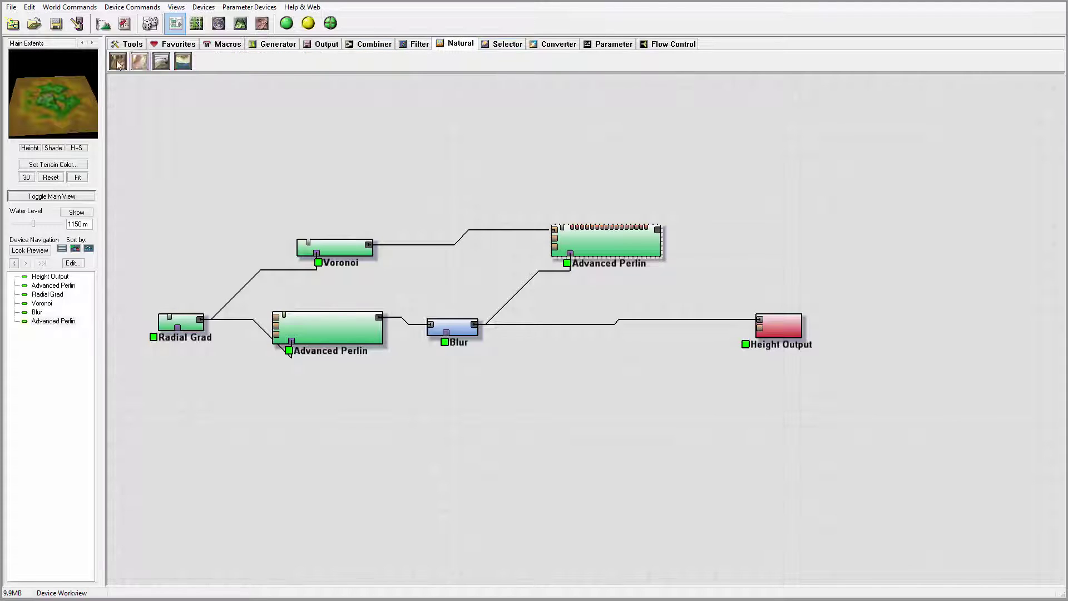
click(118, 62)
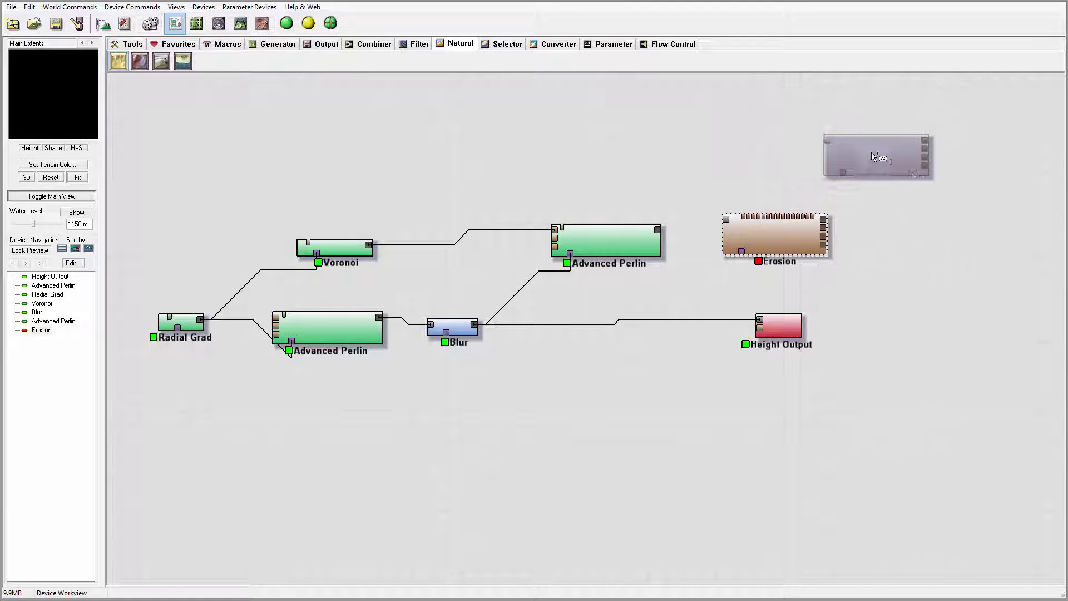
click(955, 179)
right_drag(924, 195, 835, 200)
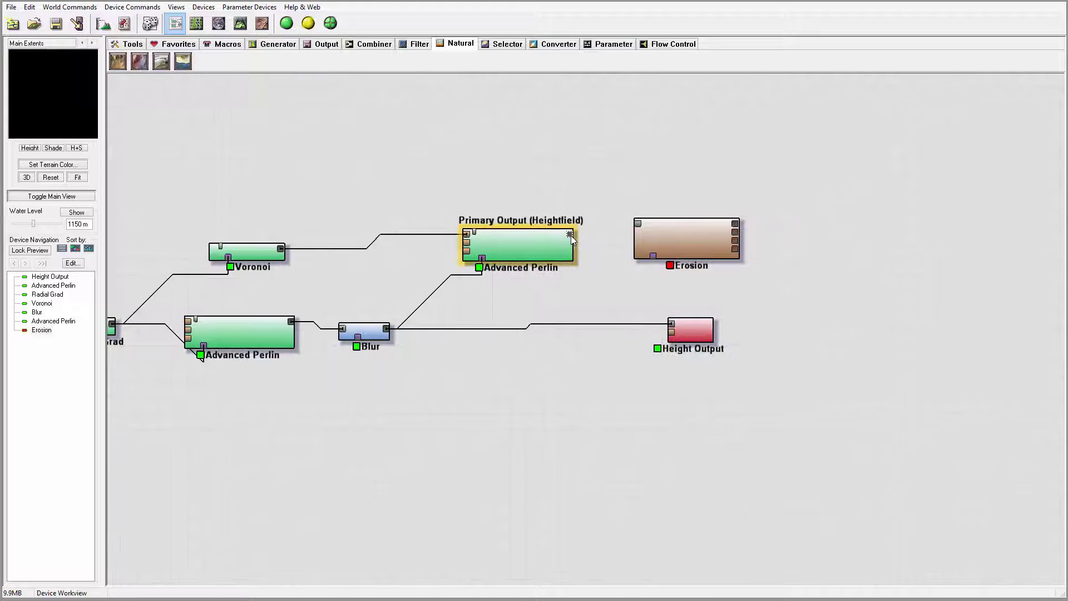
drag(571, 236, 637, 223)
double_click(703, 245)
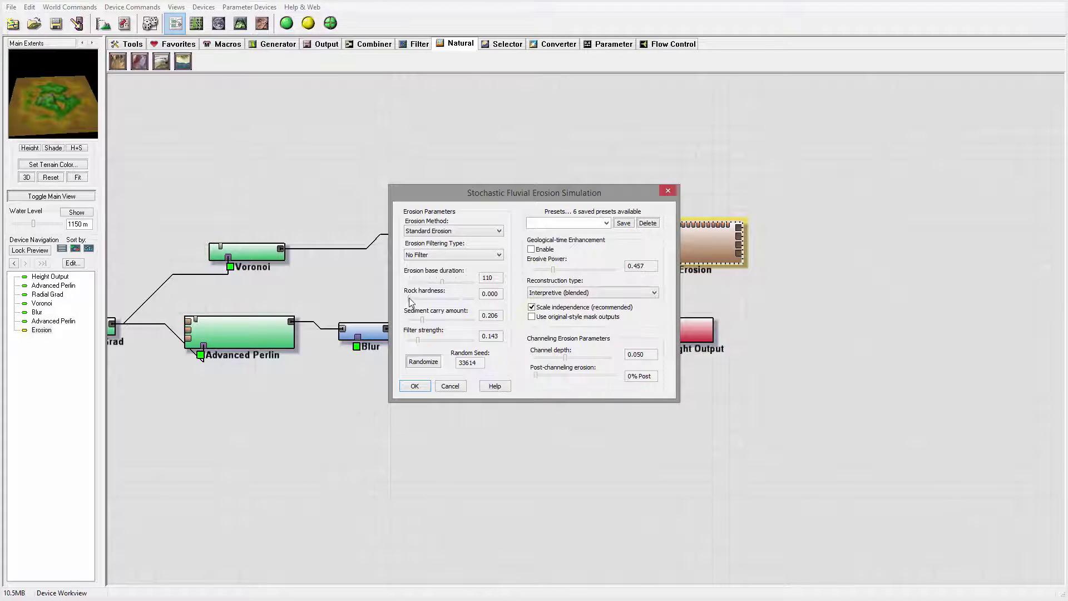
Set Erosion rock hardness to 0.905 and sediment carry to 1.000, and enable Geological-time Enhancement at erosive power 0.946.
drag(424, 304, 460, 302)
drag(461, 327, 423, 328)
click(531, 250)
drag(559, 273, 588, 278)
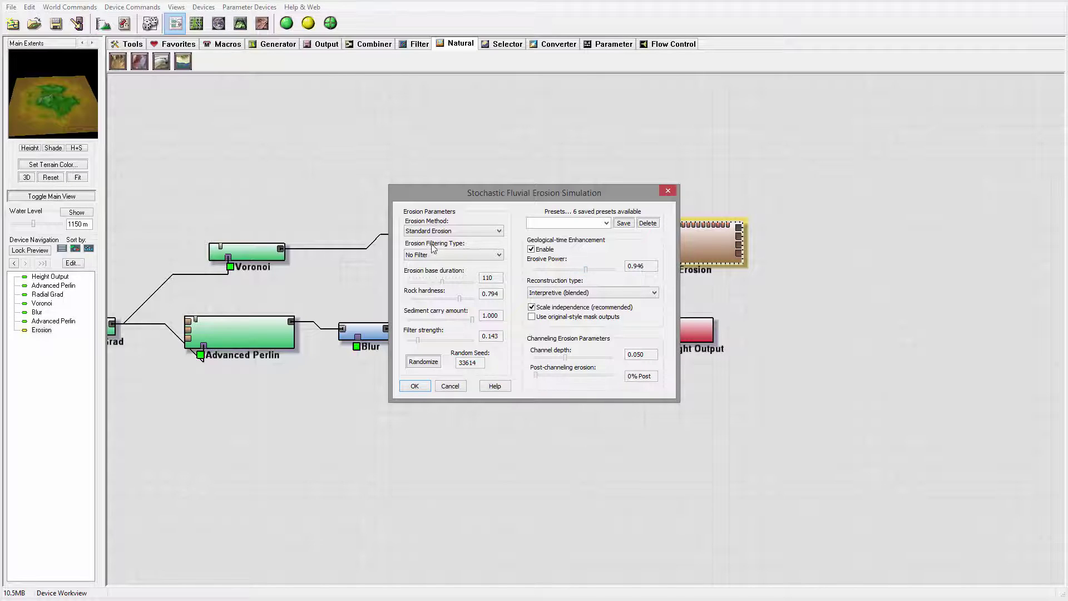
mouse_move(462, 303)
mouse_down()
mouse_move(473, 302)
mouse_move(463, 301)
mouse_up()
Keep Standard Erosion as the method, adjust rock hardness, and apply the Erosion settings.
click(453, 231)
click(433, 251)
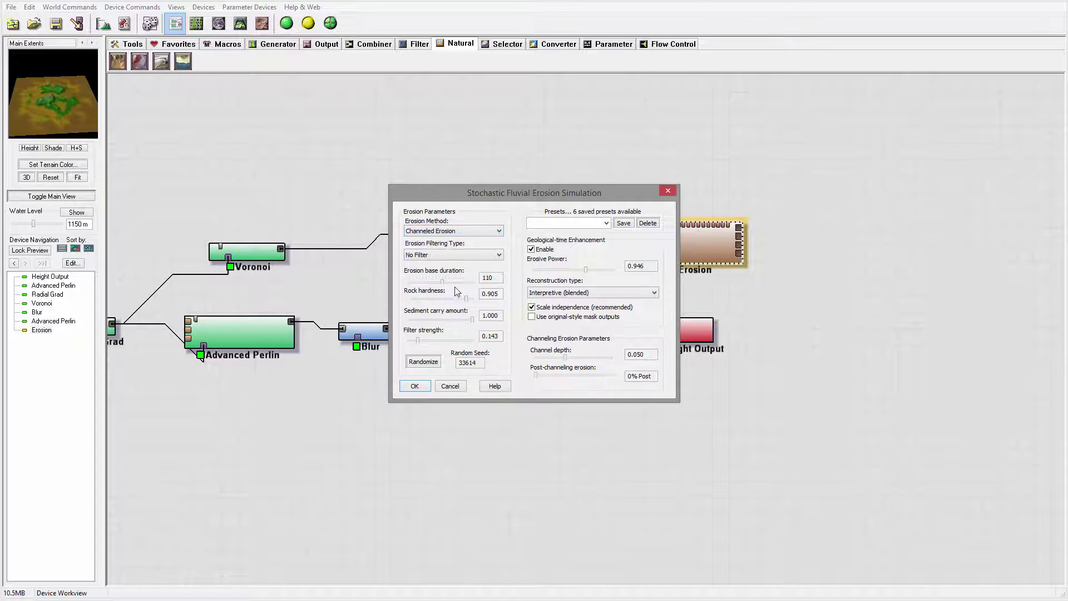
drag(473, 300, 465, 300)
click(431, 231)
click(429, 240)
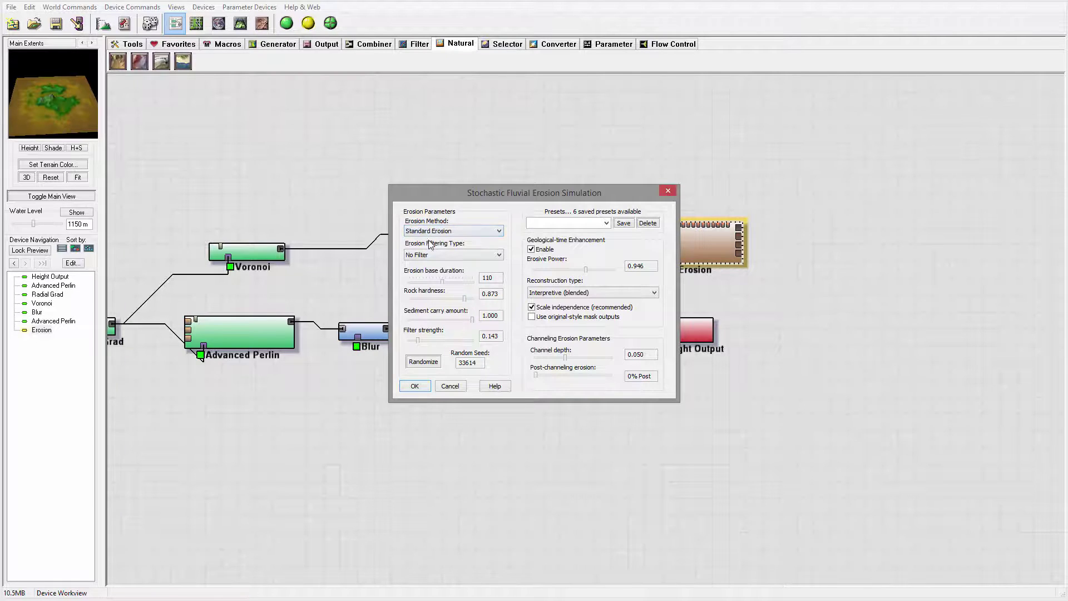
click(467, 299)
scroll(471, 302, down, 3)
scroll(459, 299, down, 3)
click(416, 386)
Inspect the eroded terrain from higher angles in 3D, then return to the device graph.
click(236, 26)
drag(601, 297, 632, 388)
drag(559, 386, 426, 453)
click(175, 23)
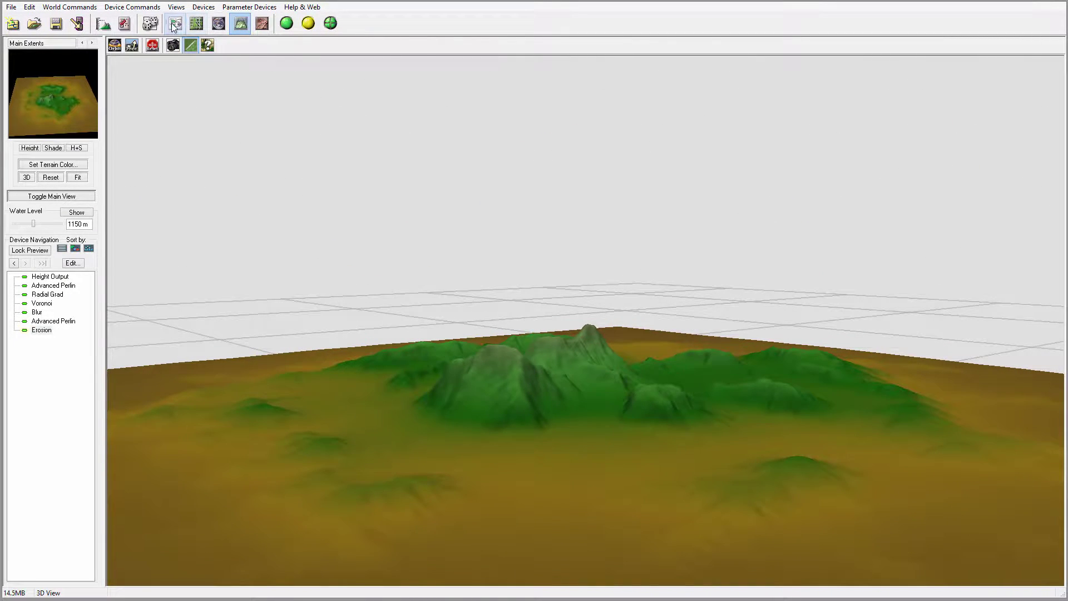
Change the Erosion device's method to Channeled Erosion.
double_click(690, 243)
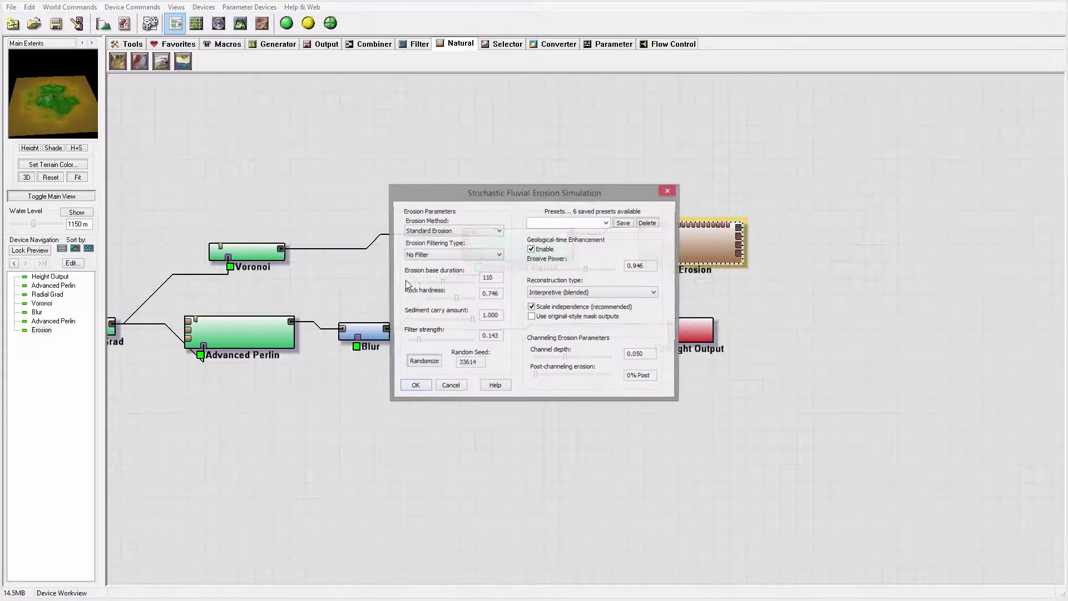
click(484, 231)
click(432, 248)
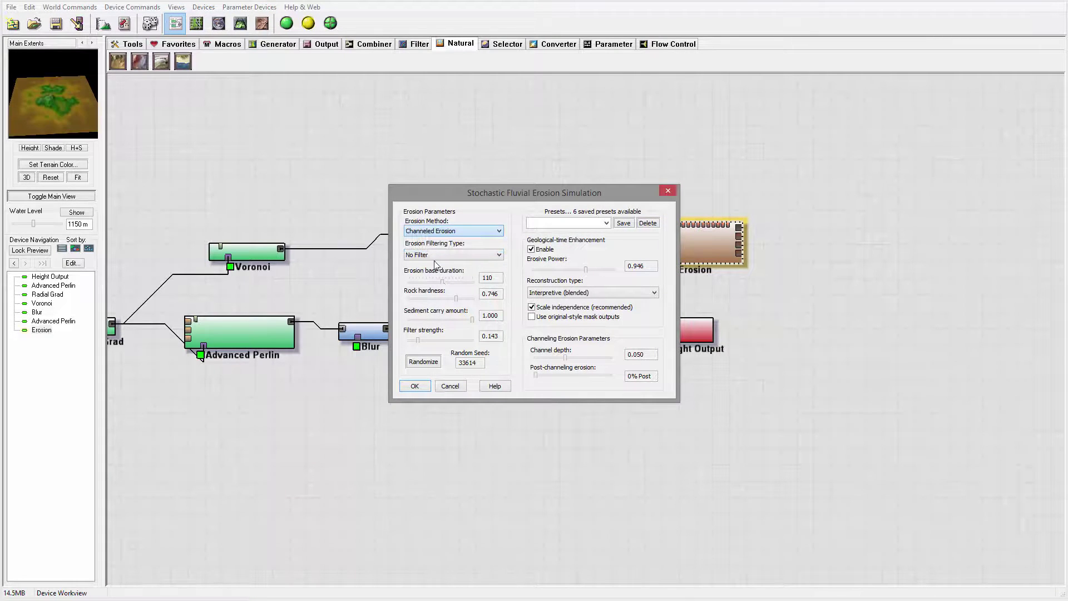
click(415, 385)
Orbit the channeled terrain in 3D down to a near-horizon view, then return to the graph.
click(240, 23)
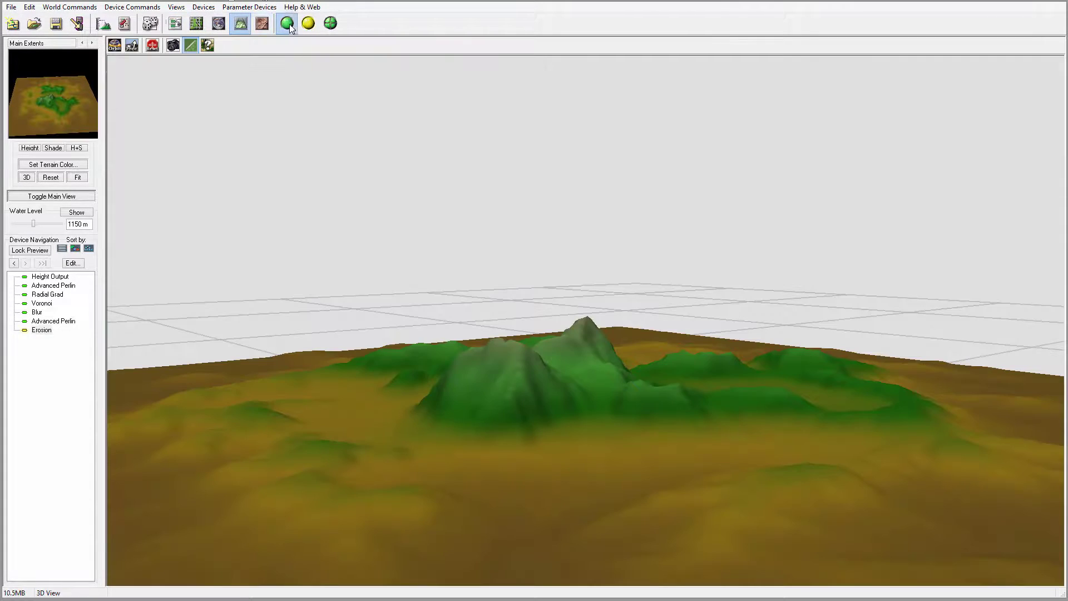
drag(520, 310, 840, 453)
drag(977, 409, 478, 376)
drag(622, 359, 512, 371)
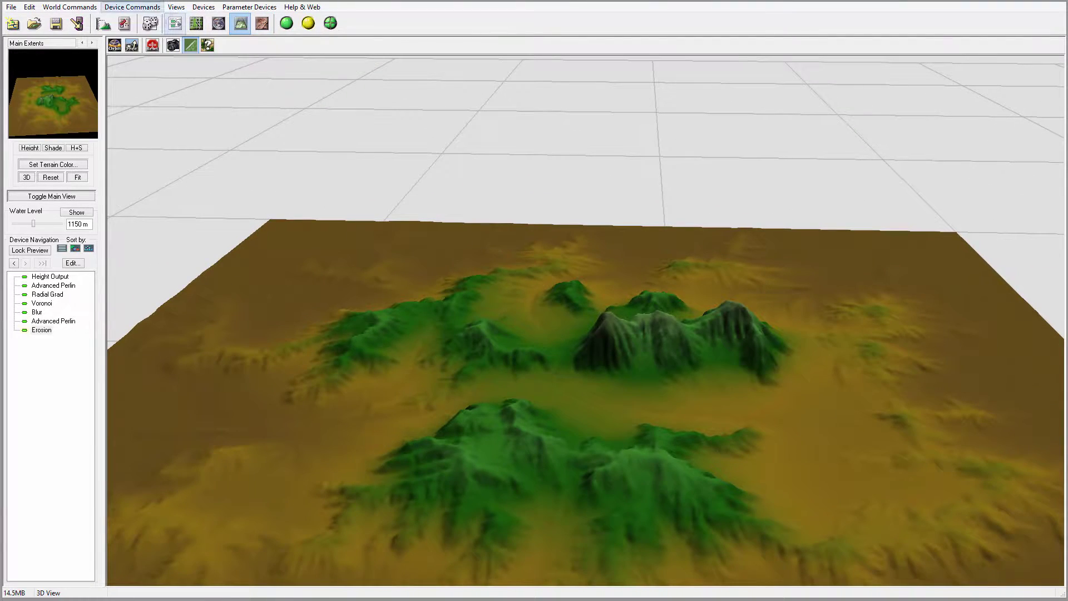
click(175, 24)
Move the upper Advanced Perlin and Erosion nodes side by side, with Radial Grad in view.
right_drag(621, 305, 779, 345)
drag(713, 287, 626, 289)
drag(902, 292, 793, 290)
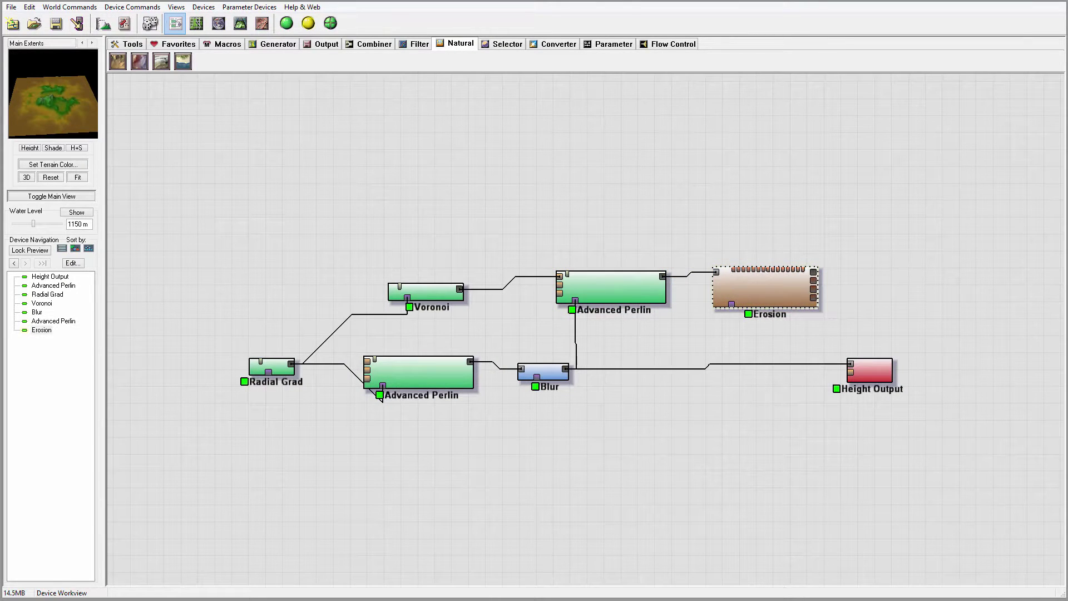
right_drag(646, 174, 548, 266)
scroll(639, 389, down, 3)
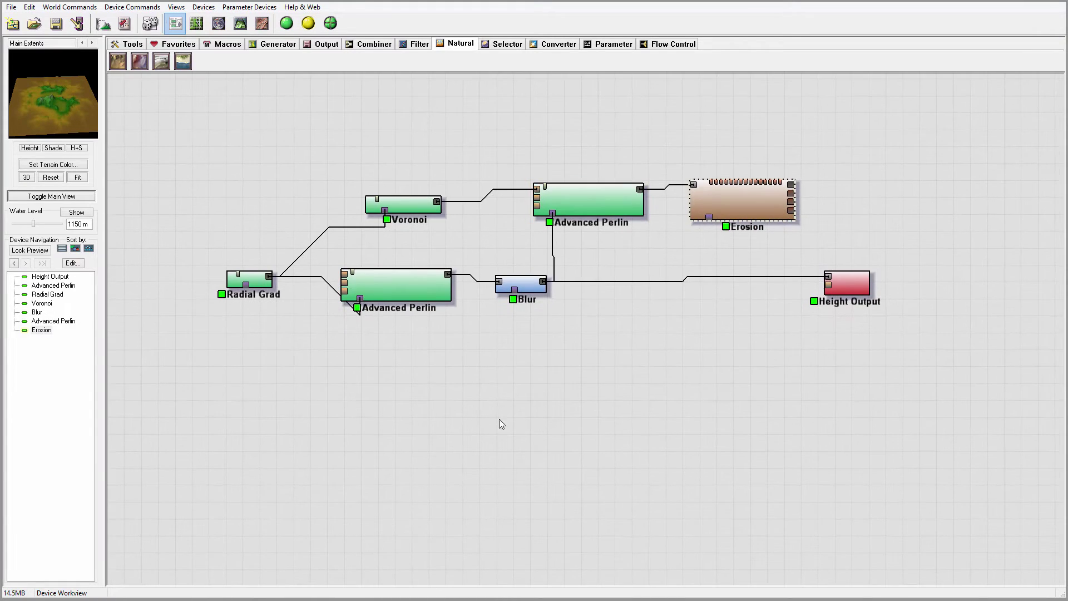